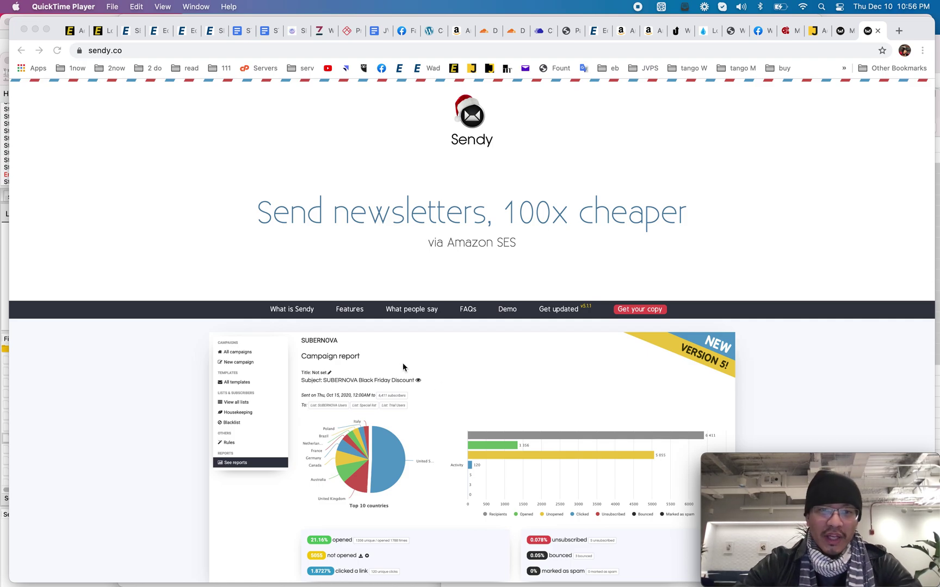
Step: Scroll down the sendy.co homepage past the 'Send newsletters, 100x cheaper' headline
{"action": "scroll", "coordinate": [404, 400], "scroll_direction": "down", "scroll_amount": 2}
{"action": "scroll", "coordinate": [403, 400], "scroll_direction": "down", "scroll_amount": 10}
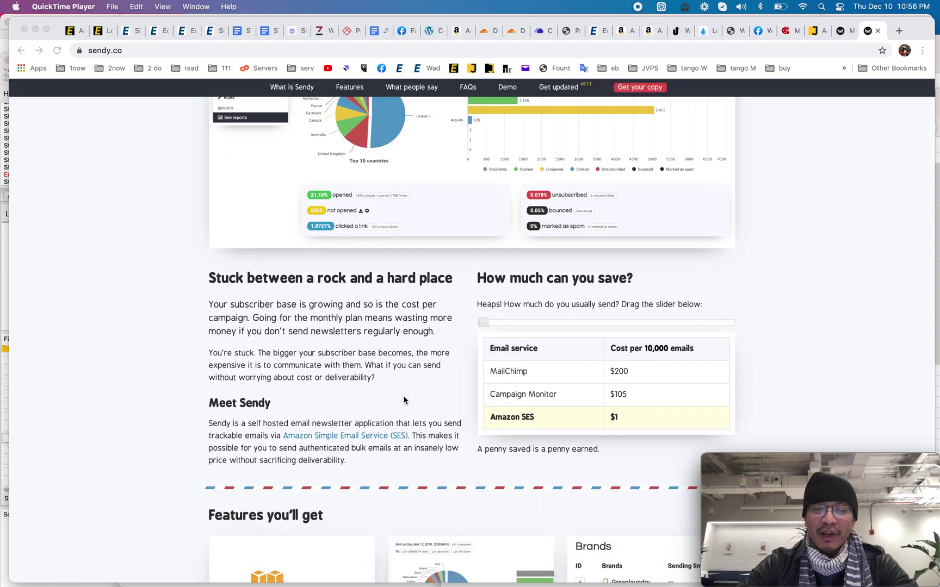
{"action": "scroll", "coordinate": [404, 400], "scroll_direction": "down", "scroll_amount": 12}
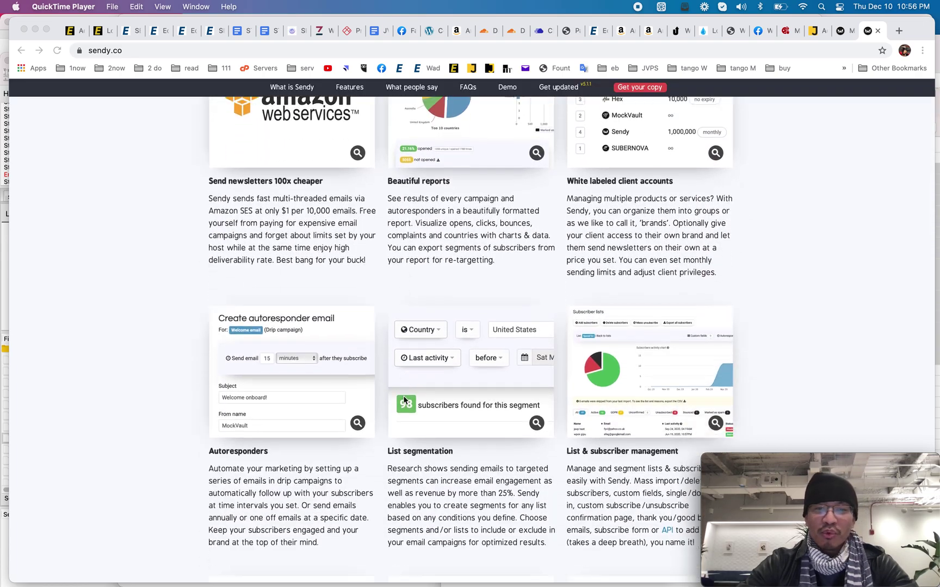
{"action": "scroll", "coordinate": [404, 400], "scroll_direction": "down", "scroll_amount": 8}
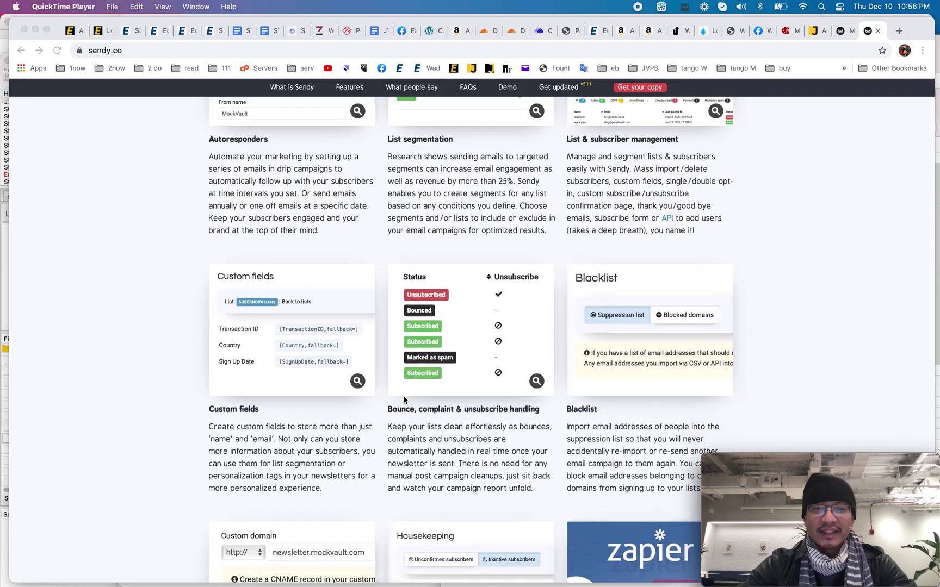
{"action": "scroll", "coordinate": [404, 400], "scroll_direction": "down", "scroll_amount": 1}
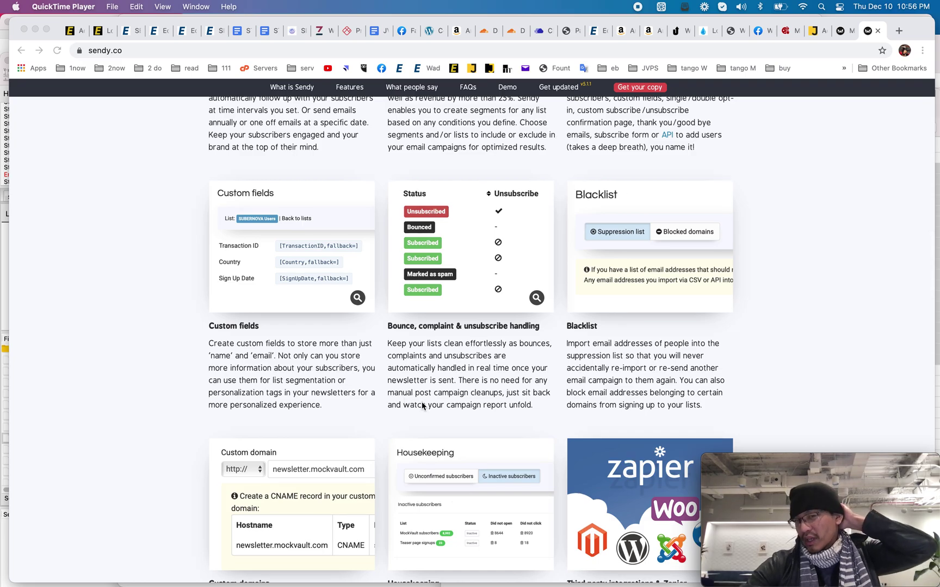
{"action": "scroll", "coordinate": [452, 420], "scroll_direction": "down", "scroll_amount": 2}
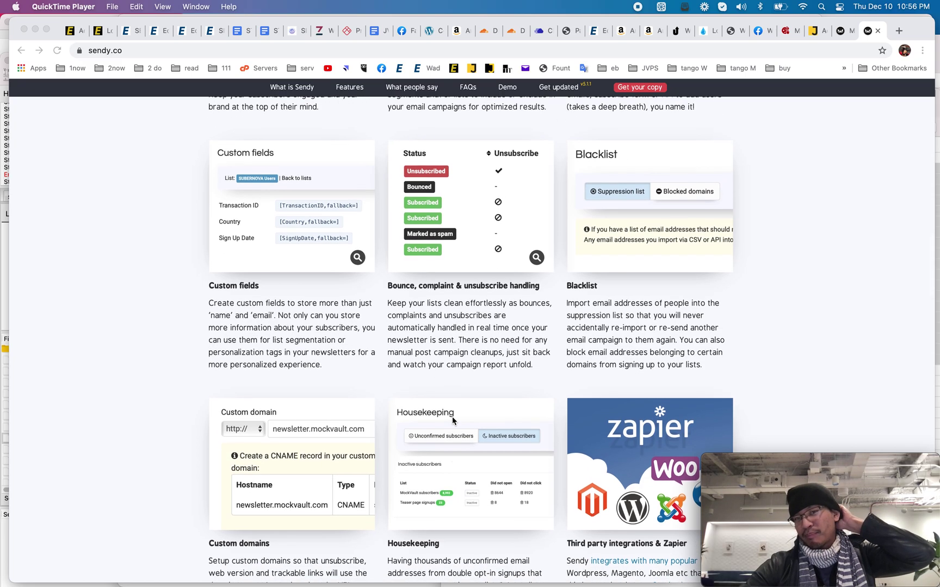
{"action": "scroll", "coordinate": [452, 421], "scroll_direction": "down", "scroll_amount": 5}
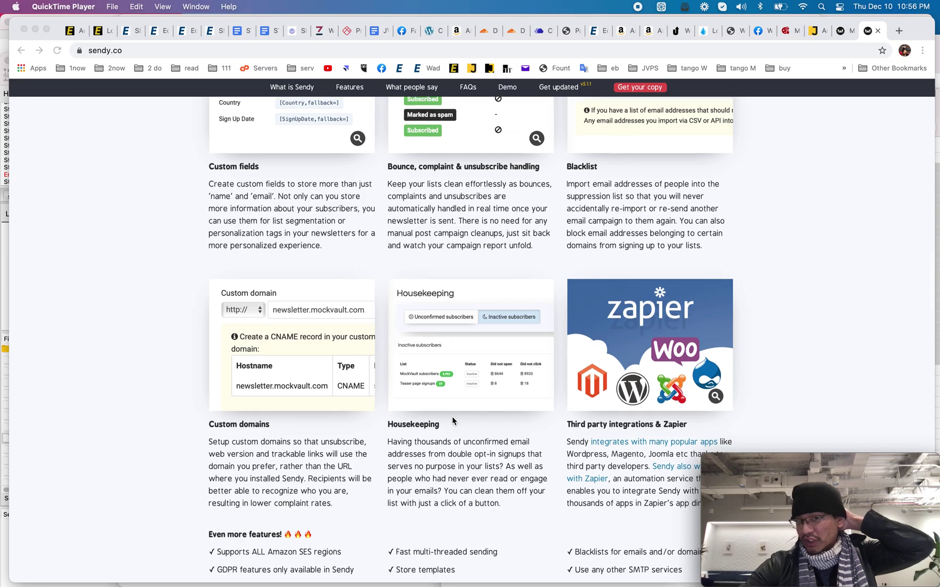
{"action": "scroll", "coordinate": [453, 420], "scroll_direction": "down", "scroll_amount": 4}
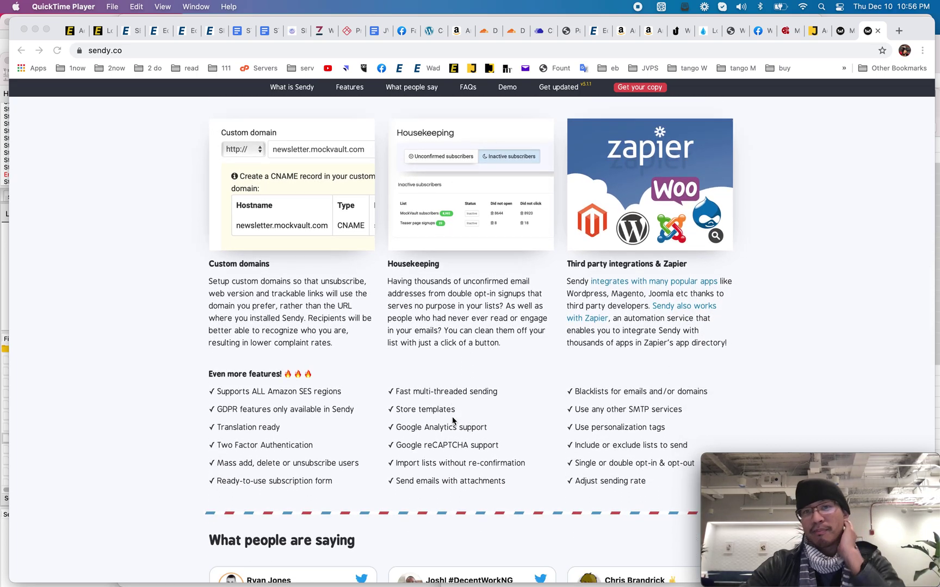
{"action": "scroll", "coordinate": [452, 419], "scroll_direction": "up", "scroll_amount": 9}
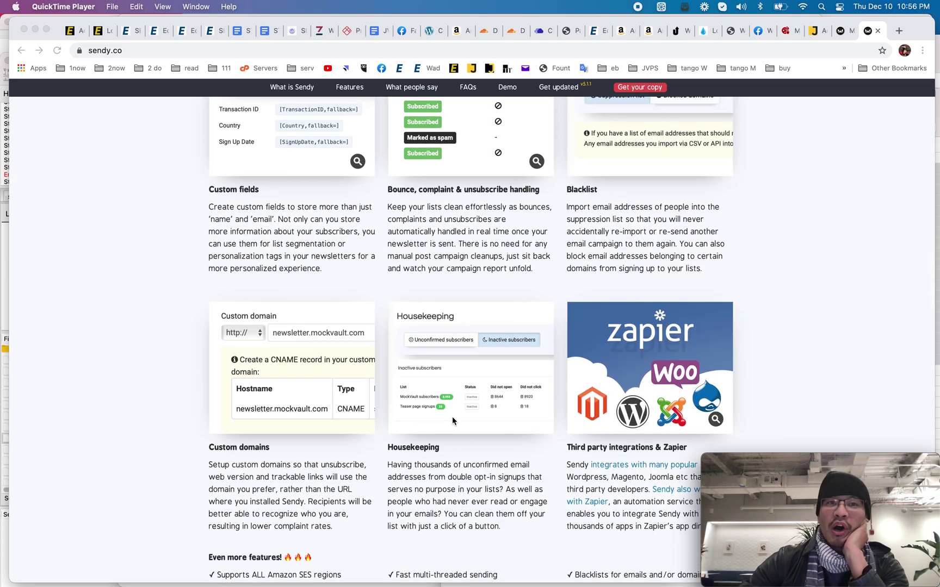
{"action": "scroll", "coordinate": [452, 420], "scroll_direction": "up", "scroll_amount": 3}
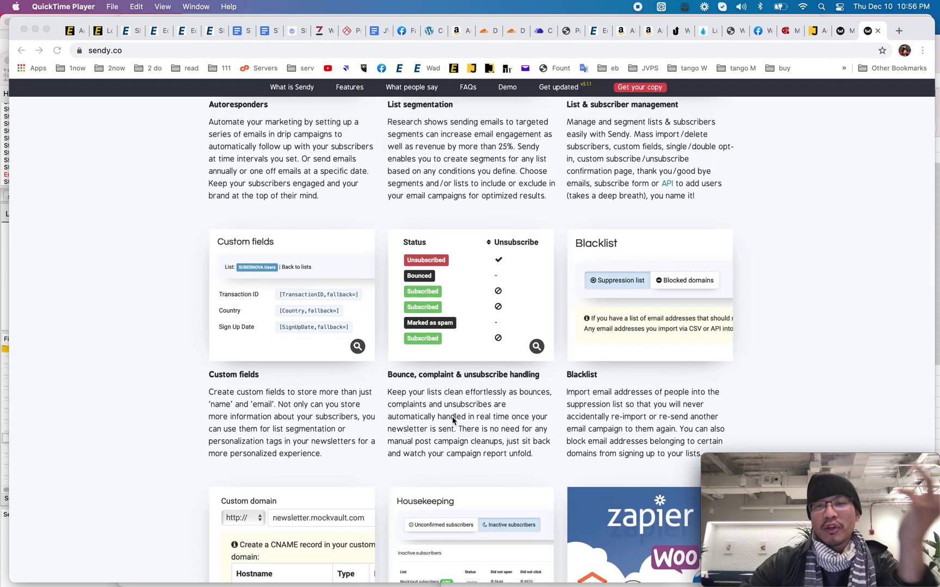
{"action": "scroll", "coordinate": [452, 417], "scroll_direction": "up", "scroll_amount": 2}
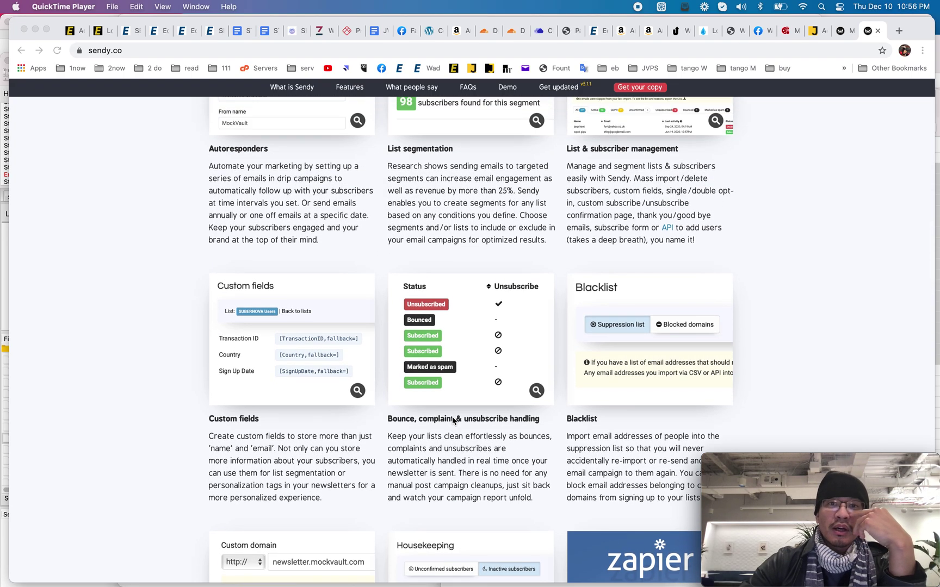
{"action": "scroll", "coordinate": [453, 418], "scroll_direction": "up", "scroll_amount": 6}
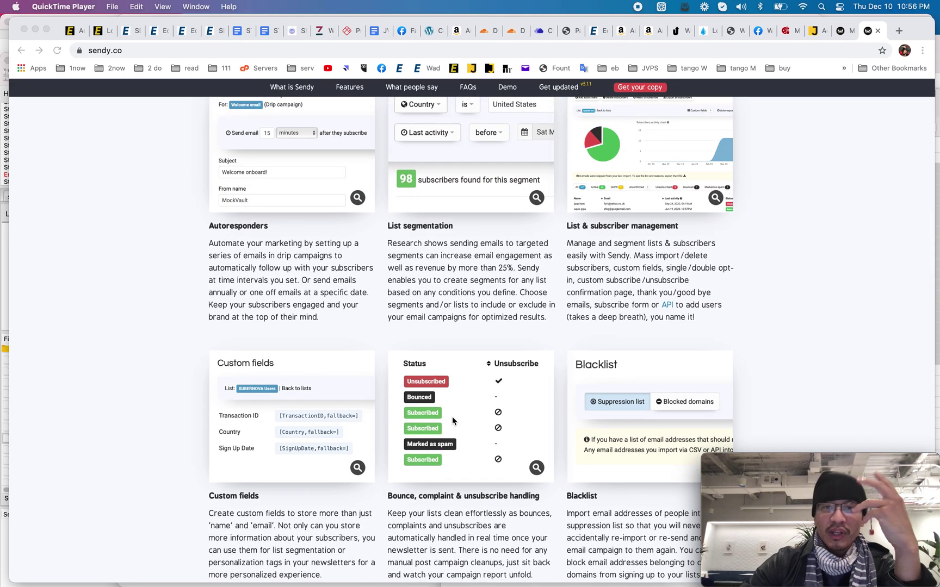
{"action": "scroll", "coordinate": [453, 420], "scroll_direction": "up", "scroll_amount": 10}
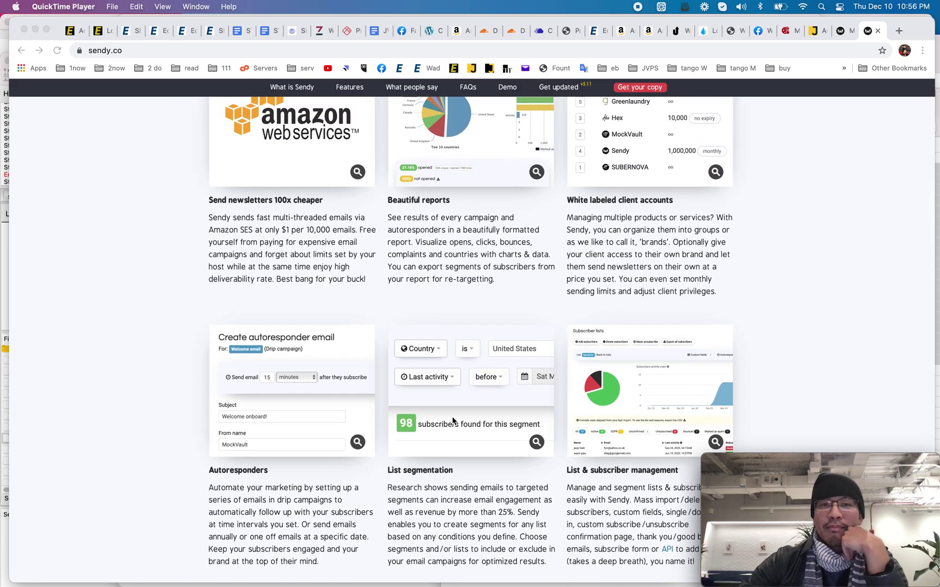
{"action": "scroll", "coordinate": [452, 421], "scroll_direction": "up", "scroll_amount": 7}
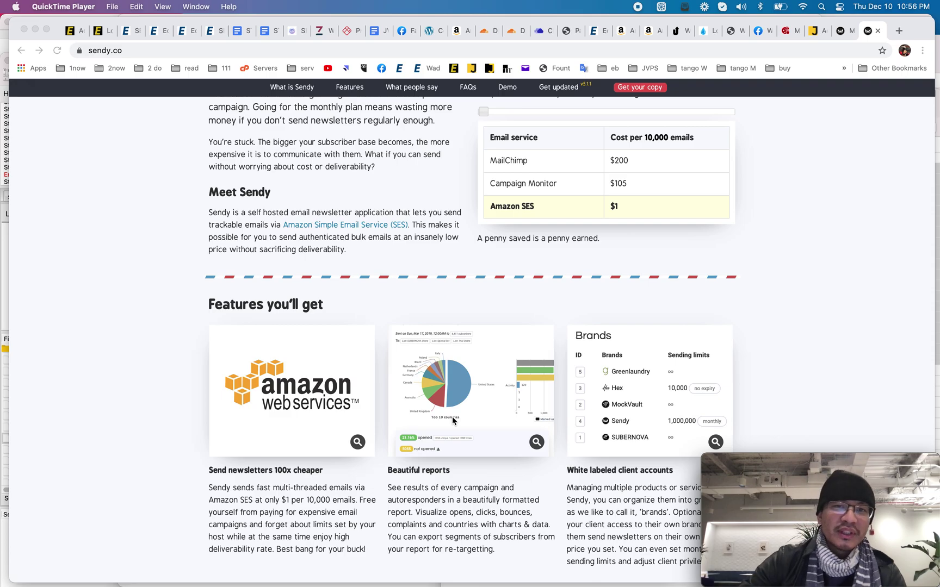
{"action": "scroll", "coordinate": [453, 420], "scroll_direction": "up", "scroll_amount": 2}
{"action": "scroll", "coordinate": [452, 420], "scroll_direction": "down", "scroll_amount": 8}
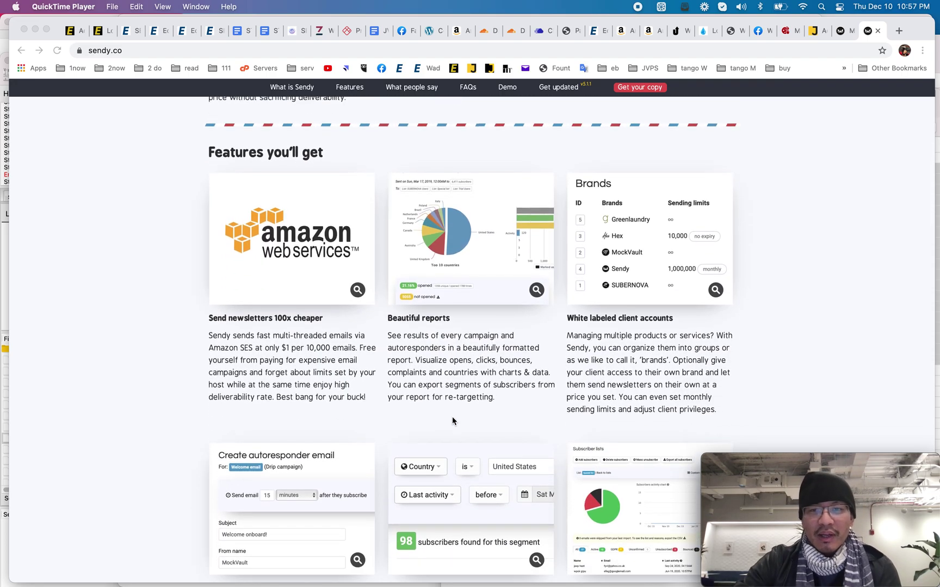
{"action": "scroll", "coordinate": [453, 420], "scroll_direction": "up", "scroll_amount": 20}
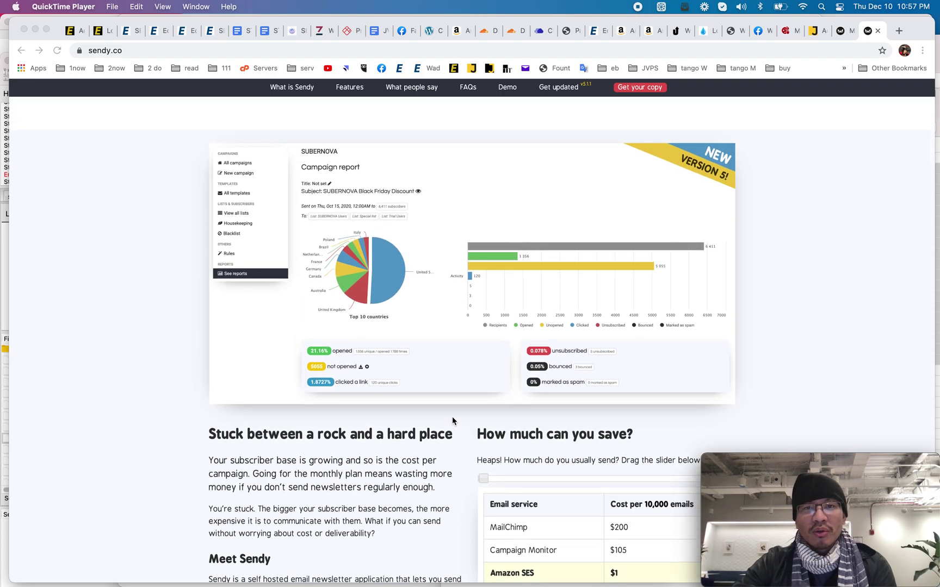
{"action": "scroll", "coordinate": [428, 391], "scroll_direction": "down", "scroll_amount": 6}
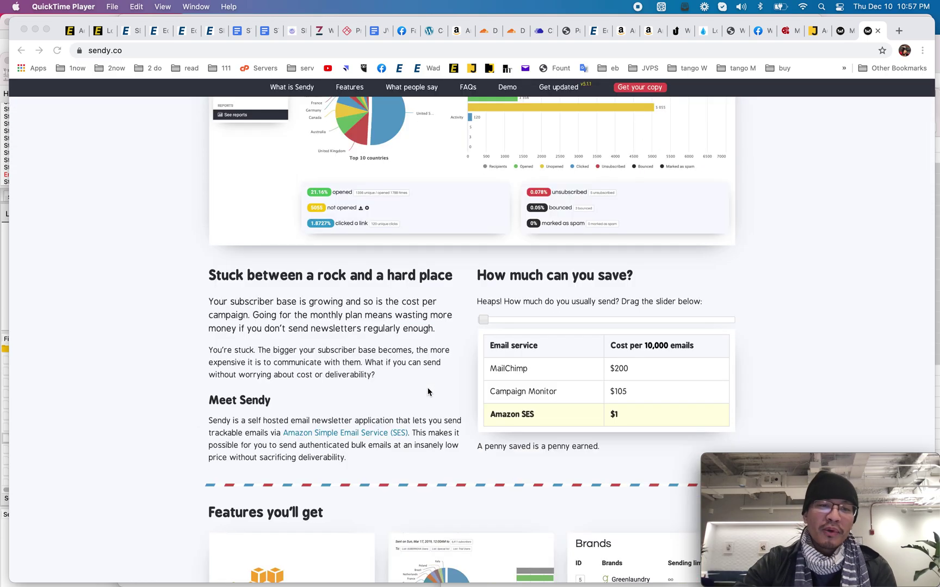
{"action": "scroll", "coordinate": [428, 392], "scroll_direction": "down", "scroll_amount": 17}
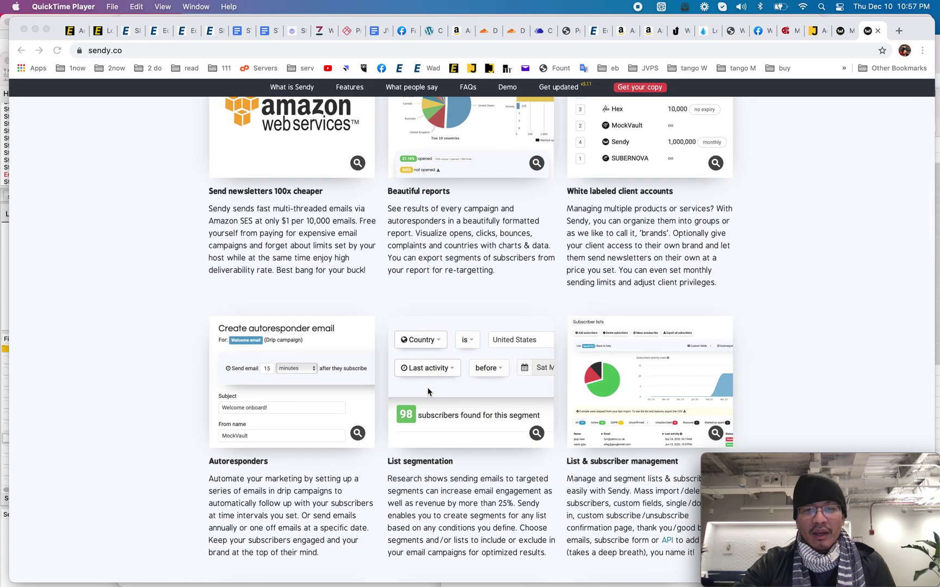
{"action": "scroll", "coordinate": [428, 391], "scroll_direction": "down", "scroll_amount": 6}
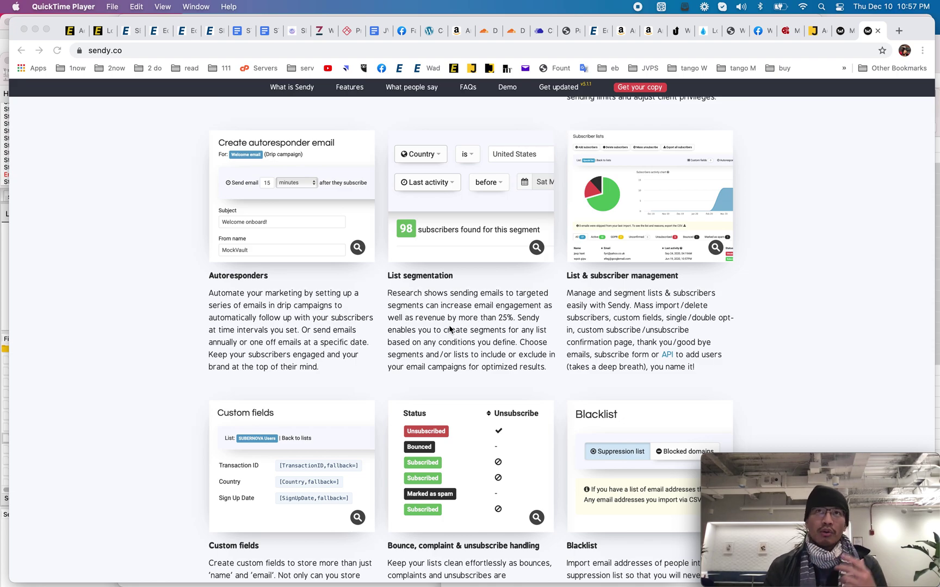
{"action": "scroll", "coordinate": [450, 329], "scroll_direction": "down", "scroll_amount": 3}
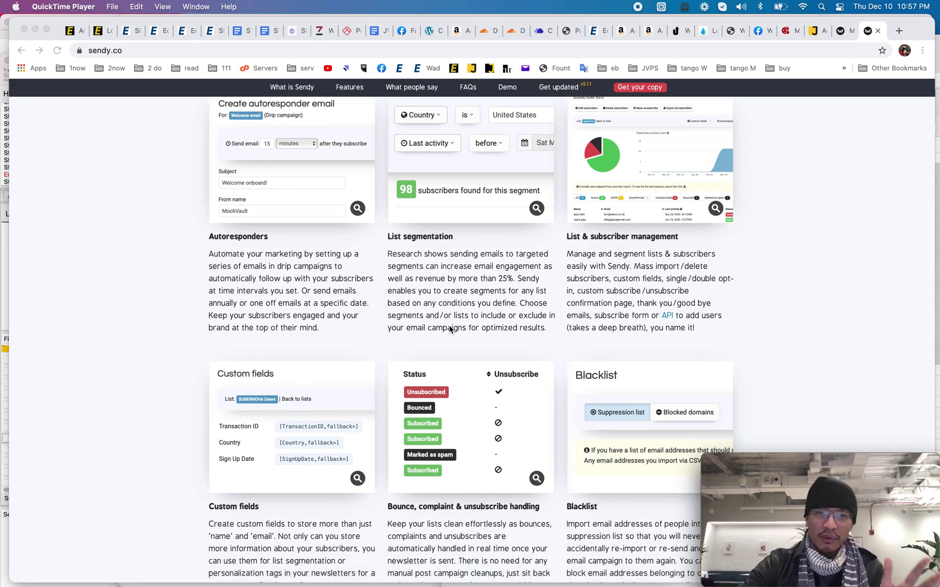
{"action": "scroll", "coordinate": [450, 329], "scroll_direction": "down", "scroll_amount": 6}
{"action": "scroll", "coordinate": [450, 328], "scroll_direction": "down", "scroll_amount": 8}
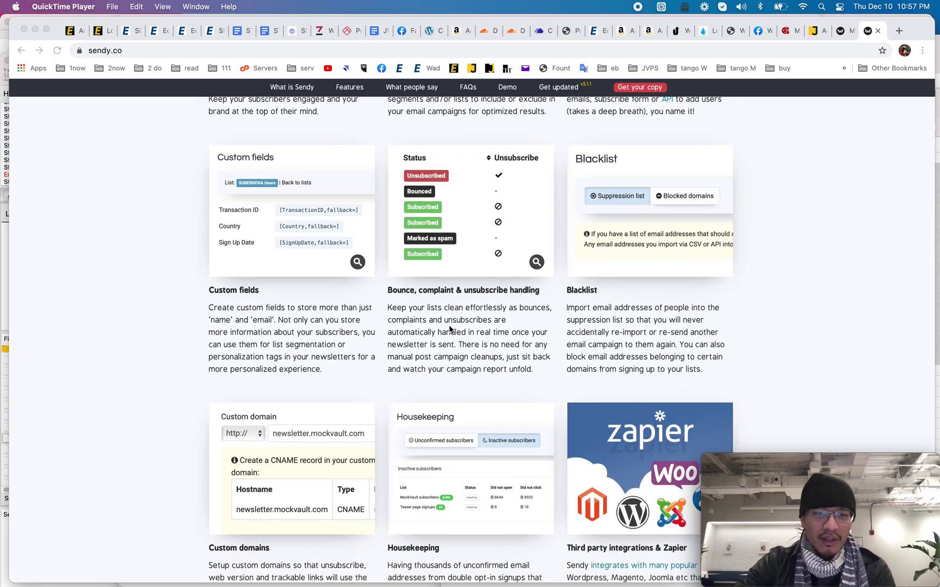
{"action": "scroll", "coordinate": [449, 328], "scroll_direction": "down", "scroll_amount": 4}
{"action": "scroll", "coordinate": [449, 329], "scroll_direction": "up", "scroll_amount": 20}
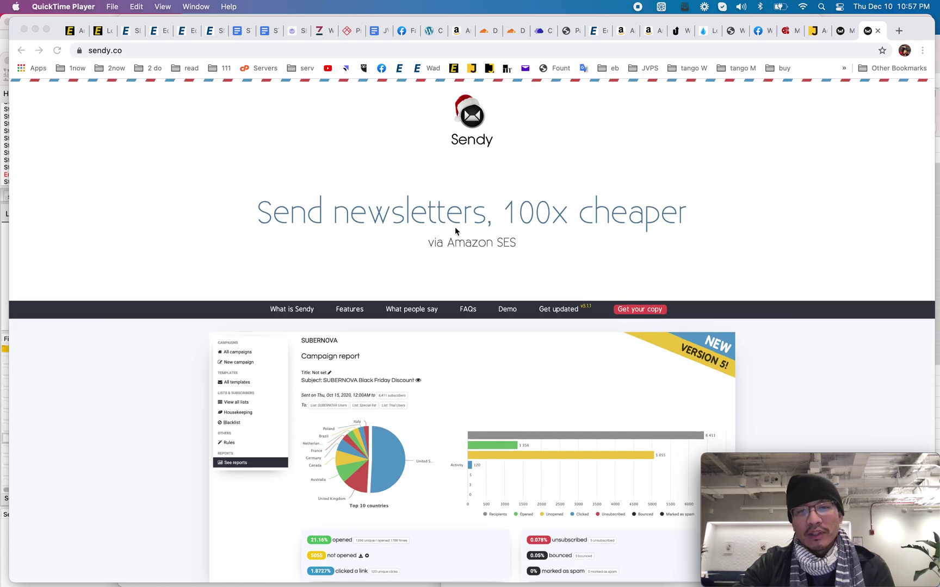
Step: Jump to Features, then reload sendy.co and scroll to the $200/$105/$1 cost comparison
{"action": "left_click", "coordinate": [357, 310]}
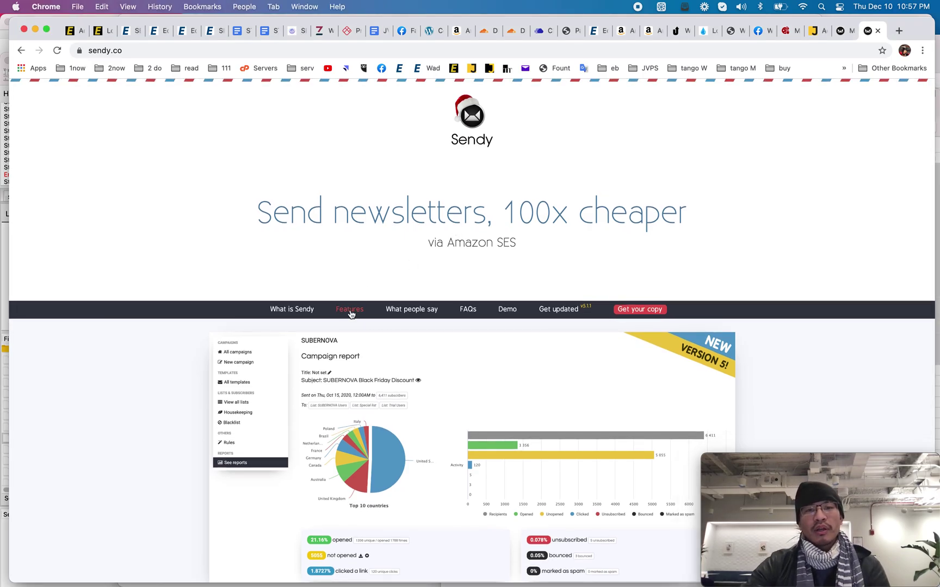
{"action": "left_click", "coordinate": [357, 310]}
{"action": "scroll", "coordinate": [406, 259], "scroll_direction": "up", "scroll_amount": 15}
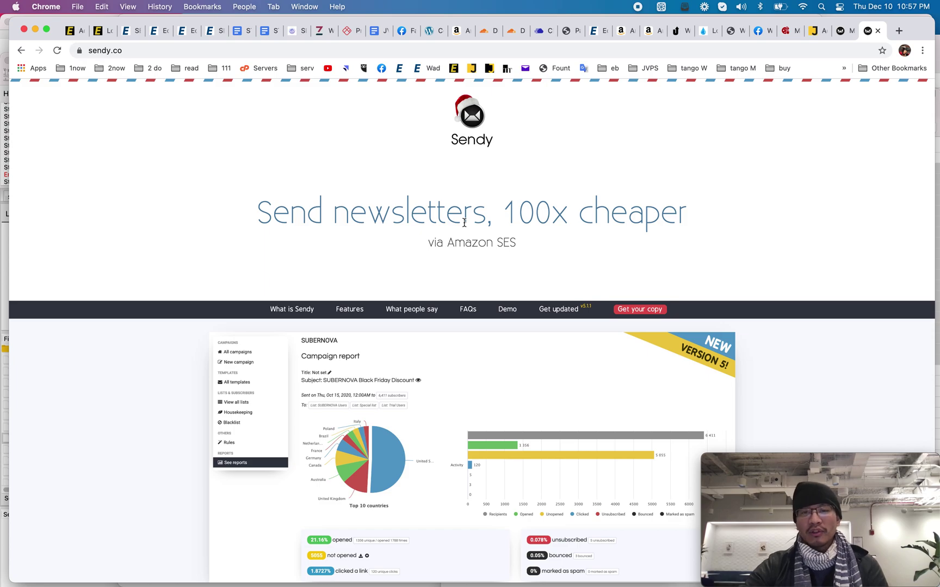
{"action": "key", "text": "super+r"}
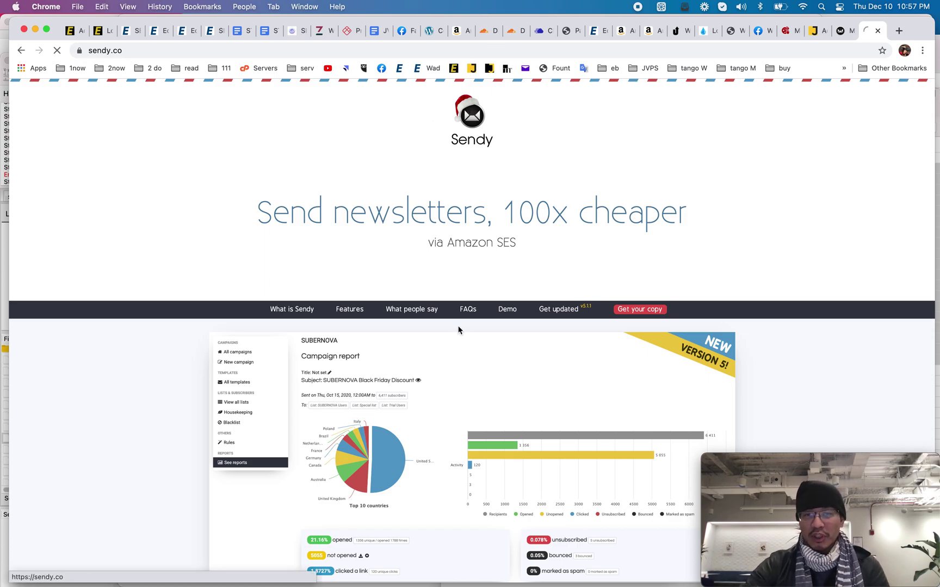
{"action": "scroll", "coordinate": [458, 330], "scroll_direction": "down", "scroll_amount": 10}
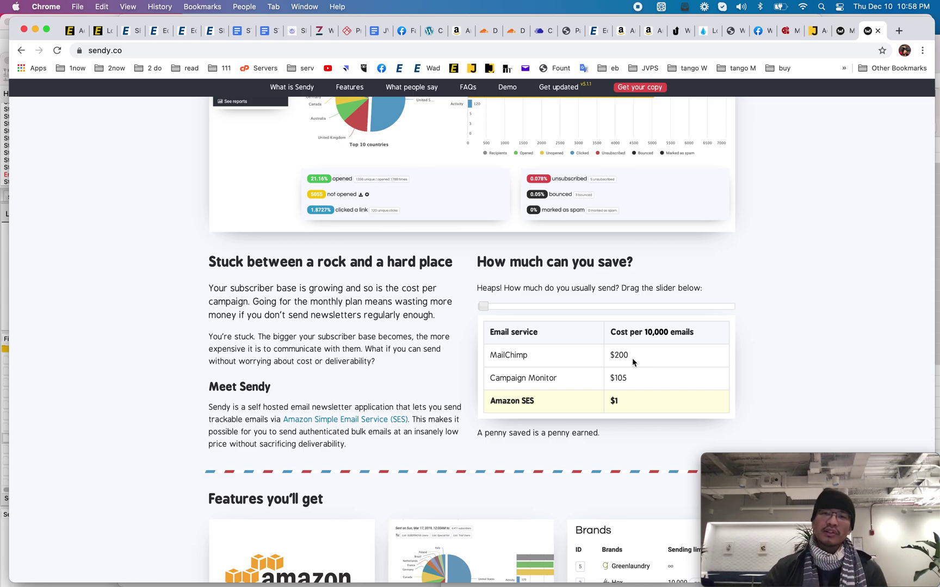
{"action": "left_click_drag", "start_coordinate": [645, 333], "coordinate": [668, 334]}
{"action": "left_click", "coordinate": [615, 401]}
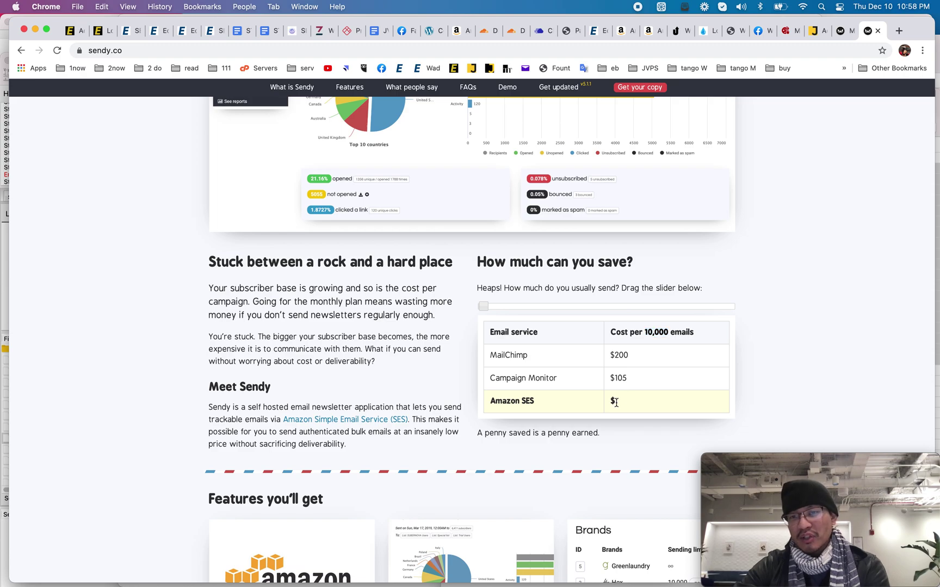
{"action": "left_click_drag", "start_coordinate": [642, 333], "coordinate": [671, 333]}
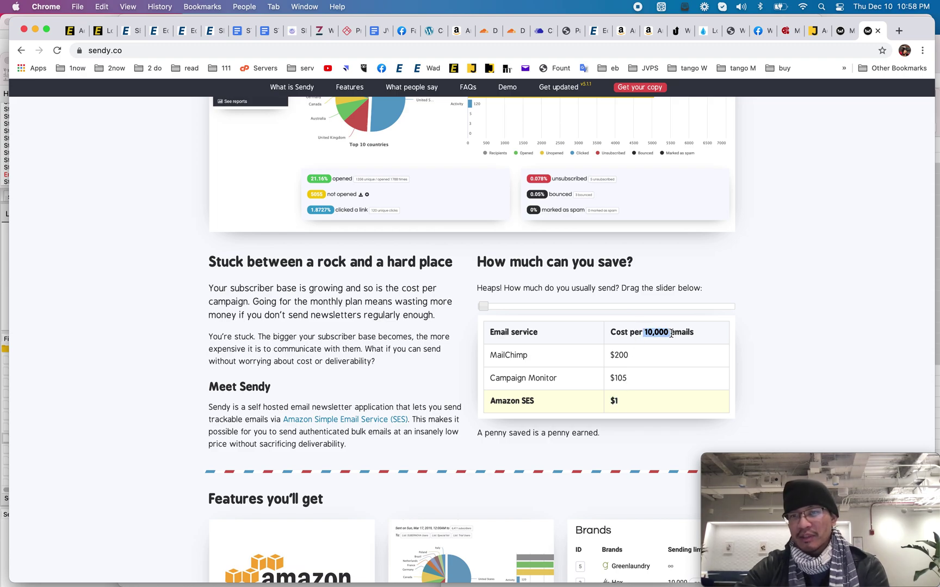
{"action": "left_click", "coordinate": [680, 332]}
{"action": "scroll", "coordinate": [679, 333], "scroll_direction": "up", "scroll_amount": 1}
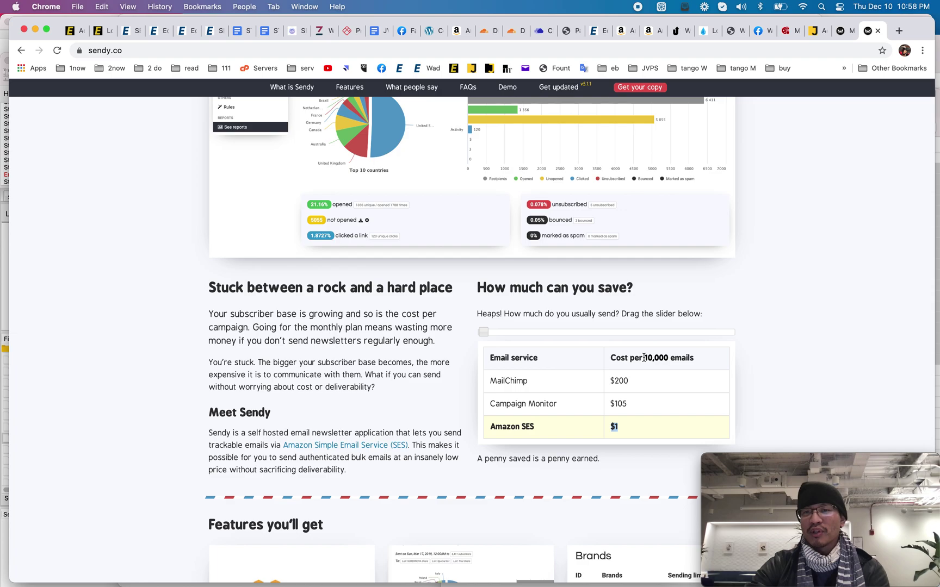
{"action": "left_click_drag", "start_coordinate": [644, 357], "coordinate": [692, 358]}
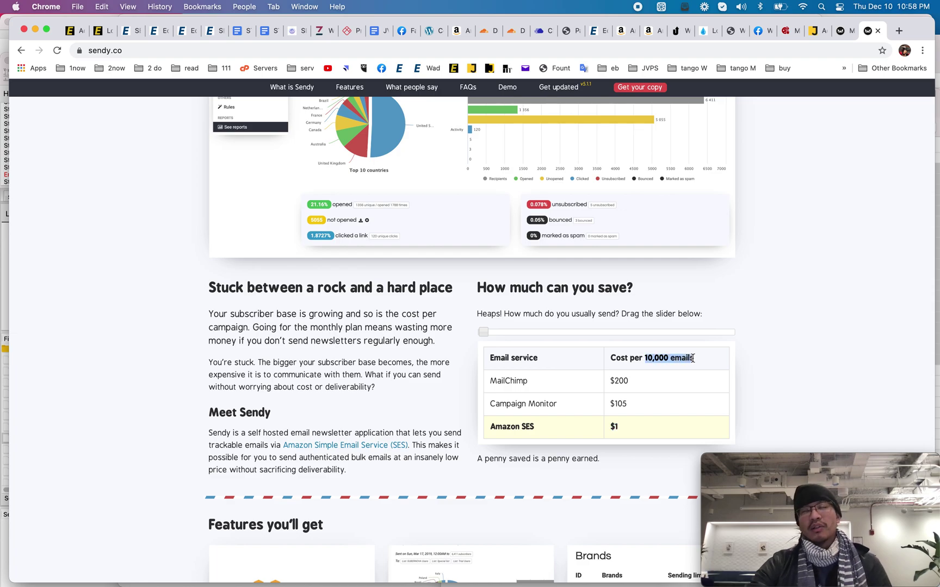
{"action": "left_click", "coordinate": [693, 357]}
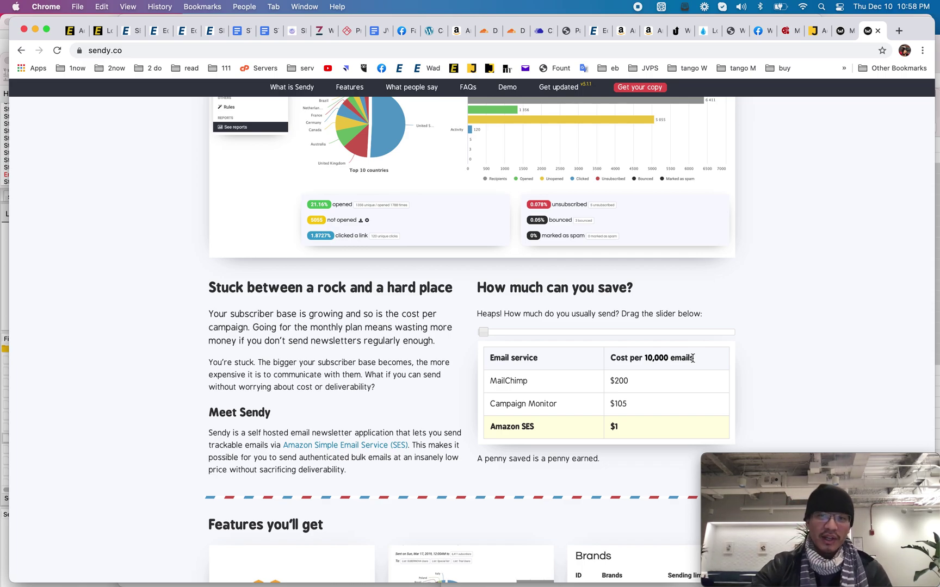
{"action": "scroll", "coordinate": [693, 358], "scroll_direction": "up", "scroll_amount": 1}
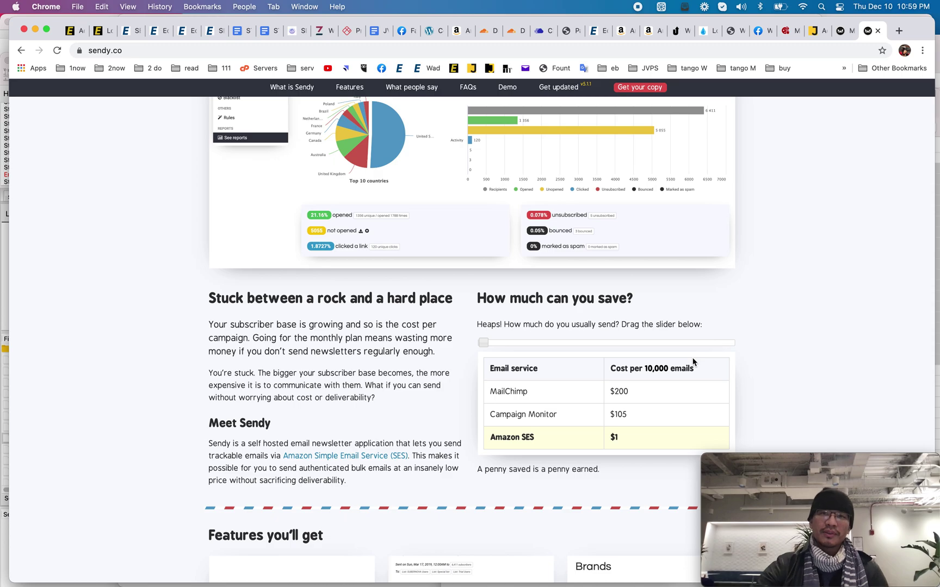
Step: Visit the site's What is Sendy section, then the FAQs and pricing section
{"action": "scroll", "coordinate": [480, 226], "scroll_direction": "up", "scroll_amount": 5}
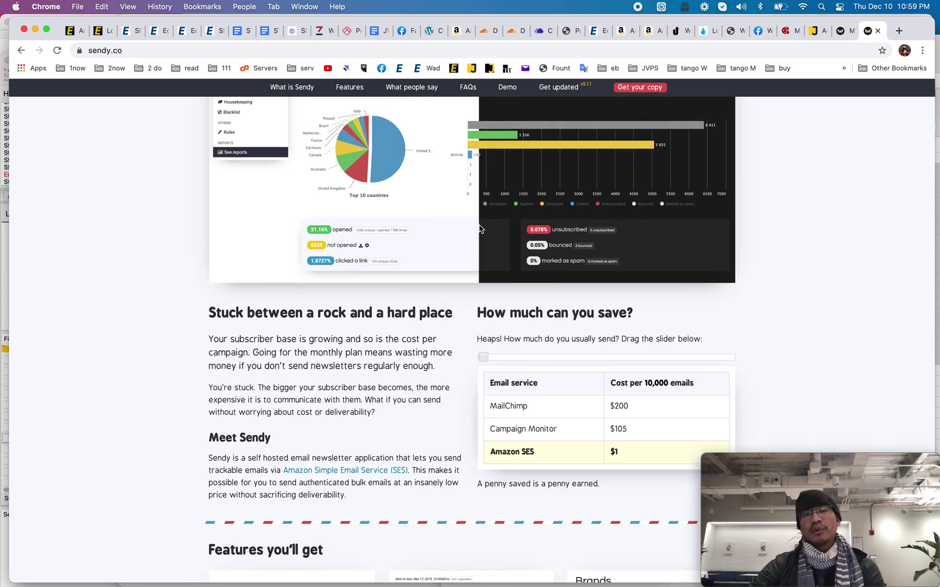
{"action": "scroll", "coordinate": [479, 224], "scroll_direction": "up", "scroll_amount": 6}
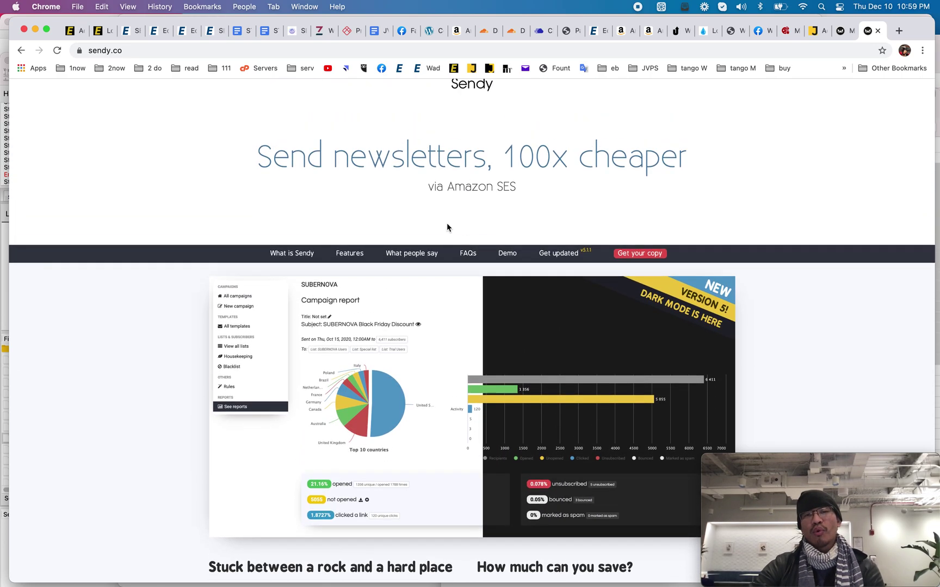
{"action": "left_click", "coordinate": [314, 255]}
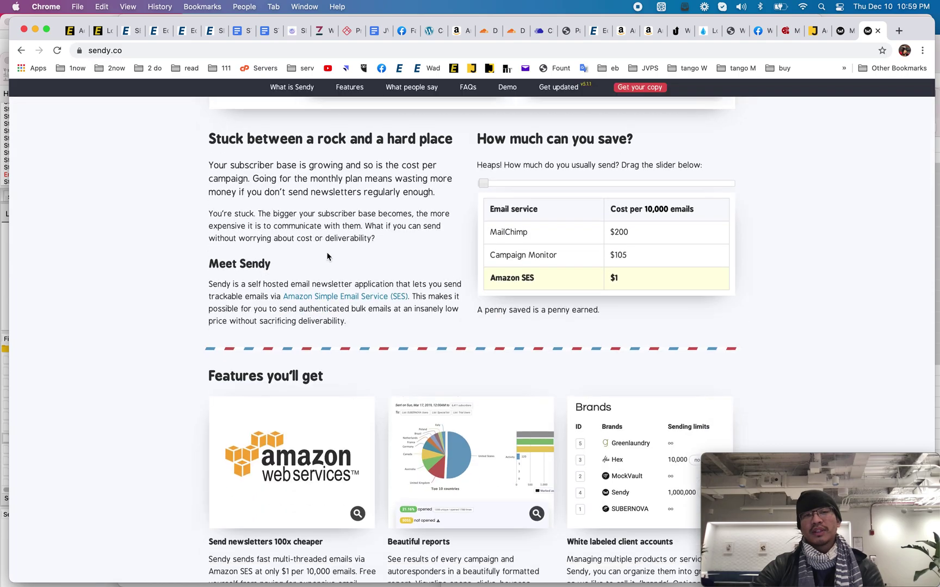
{"action": "scroll", "coordinate": [505, 173], "scroll_direction": "up", "scroll_amount": 15}
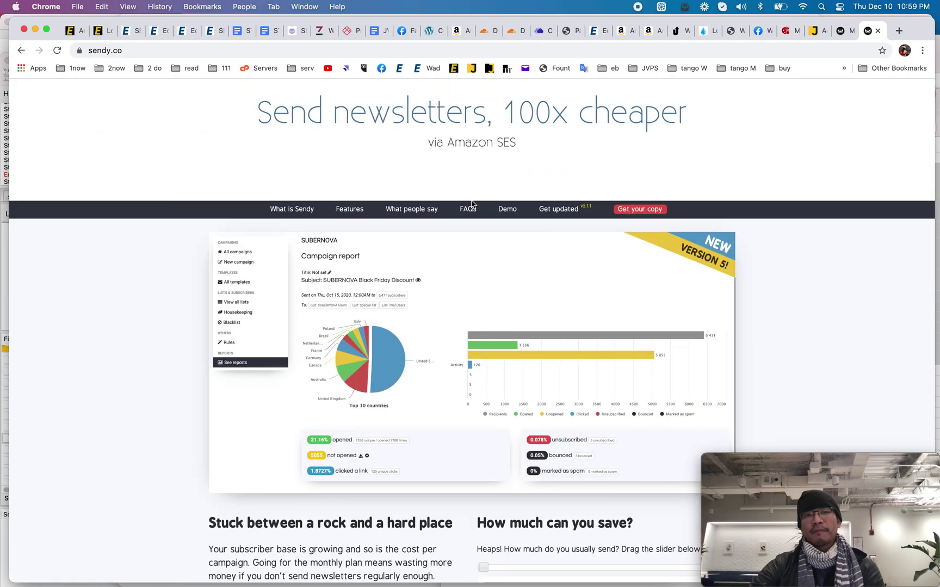
{"action": "left_click", "coordinate": [469, 209]}
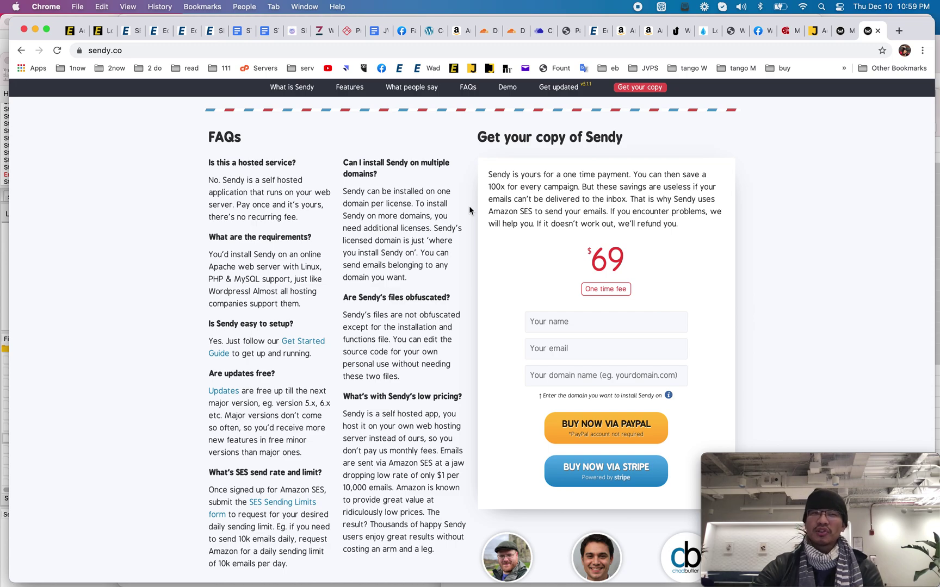
{"action": "scroll", "coordinate": [470, 205], "scroll_direction": "down", "scroll_amount": 1}
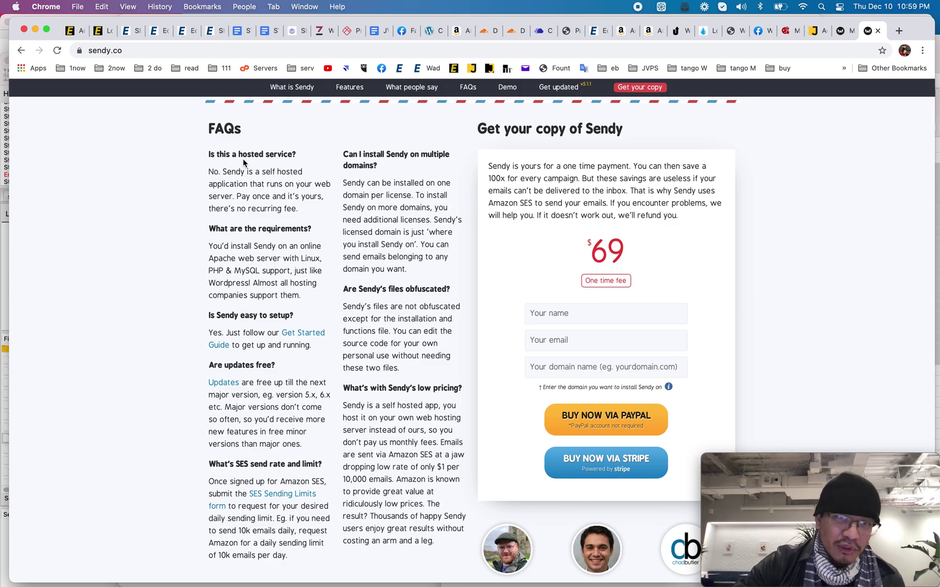
Step: Highlight the server requirements answer: Linux, PHP and 'just like Wordpress'
{"action": "left_click_drag", "start_coordinate": [216, 151], "coordinate": [336, 234]}
{"action": "left_click", "coordinate": [216, 243]}
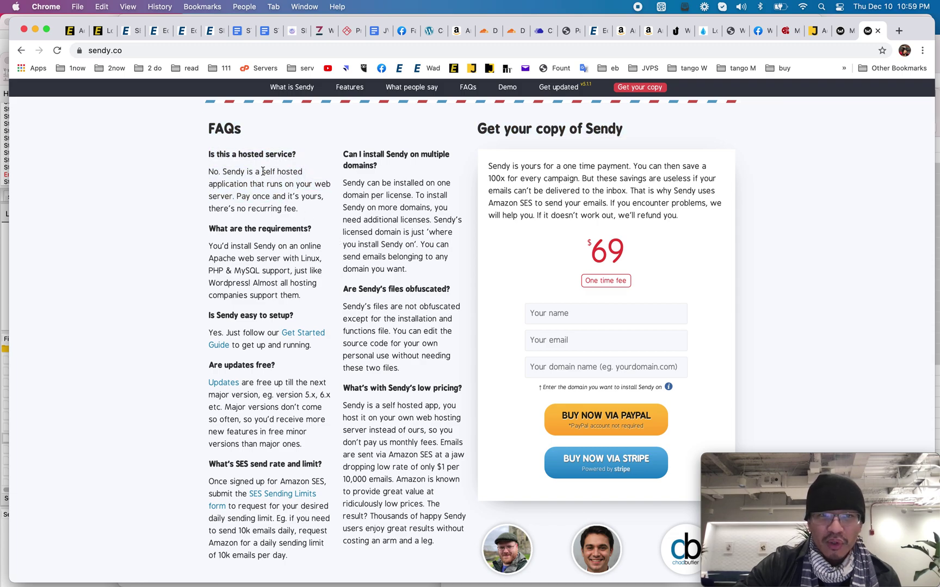
{"action": "left_click_drag", "start_coordinate": [216, 243], "coordinate": [311, 303]}
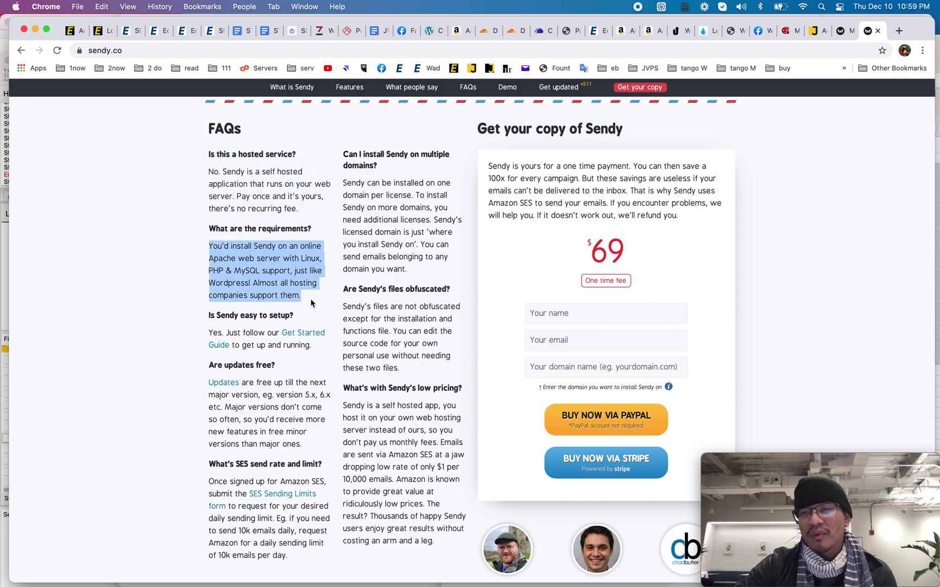
{"action": "left_click", "coordinate": [311, 302]}
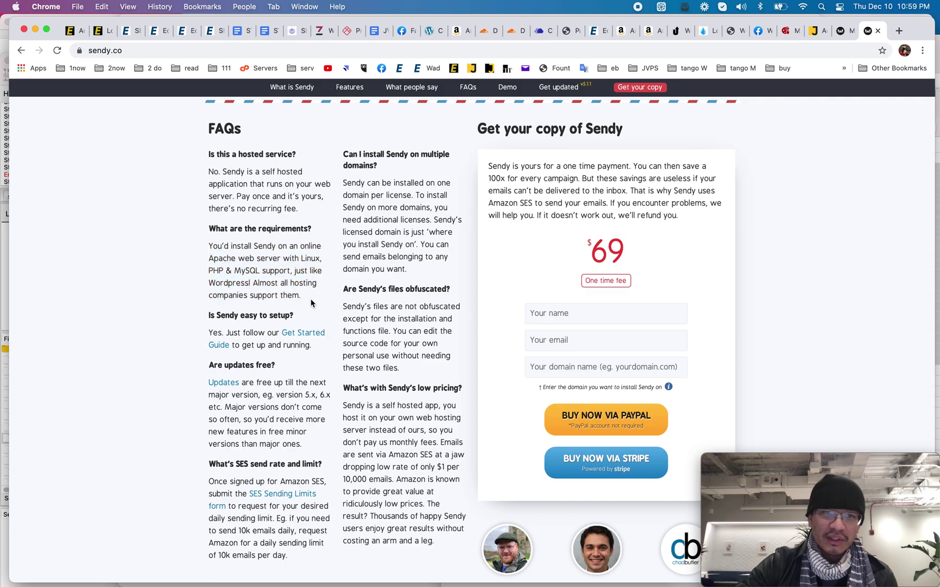
{"action": "double_click", "coordinate": [307, 263]}
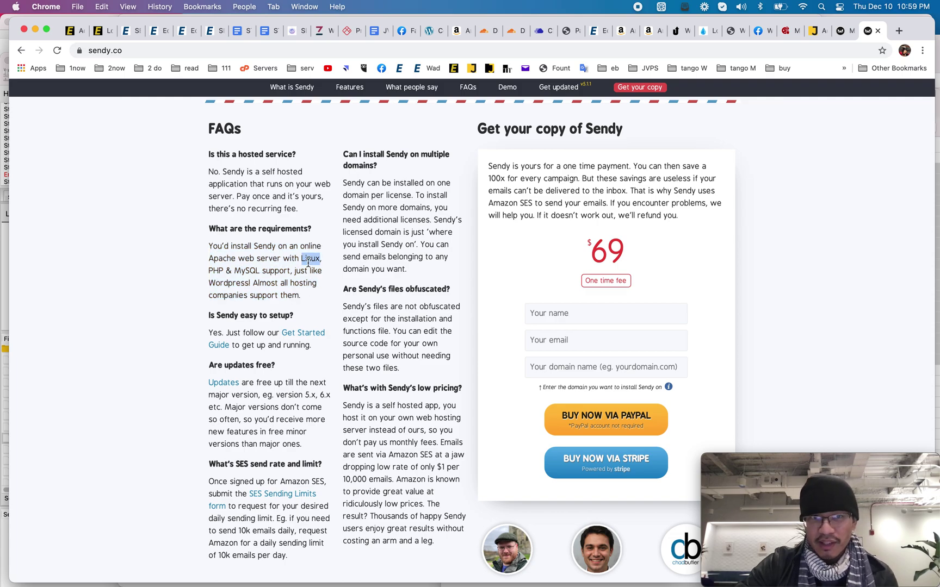
{"action": "left_click", "coordinate": [307, 264]}
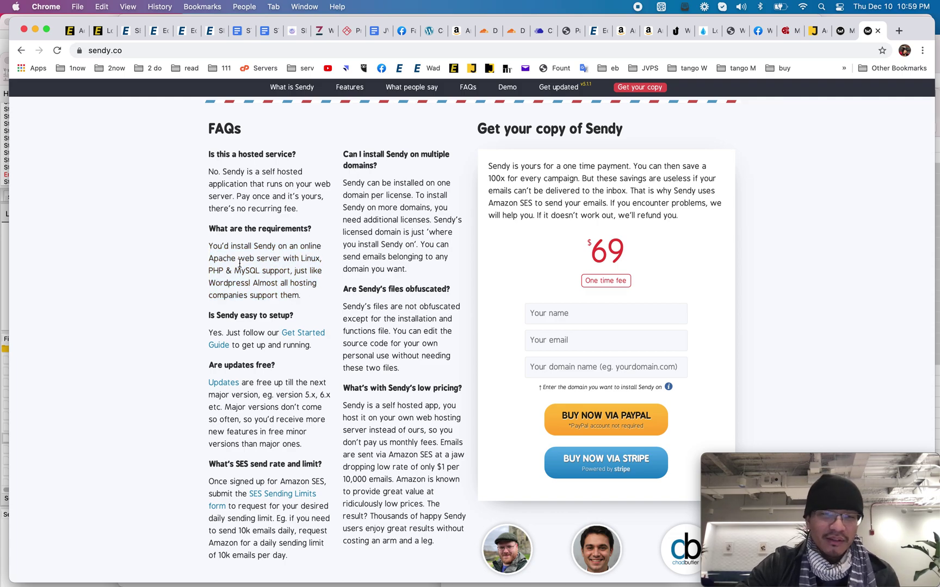
{"action": "double_click", "coordinate": [210, 272]}
{"action": "left_click", "coordinate": [260, 272]}
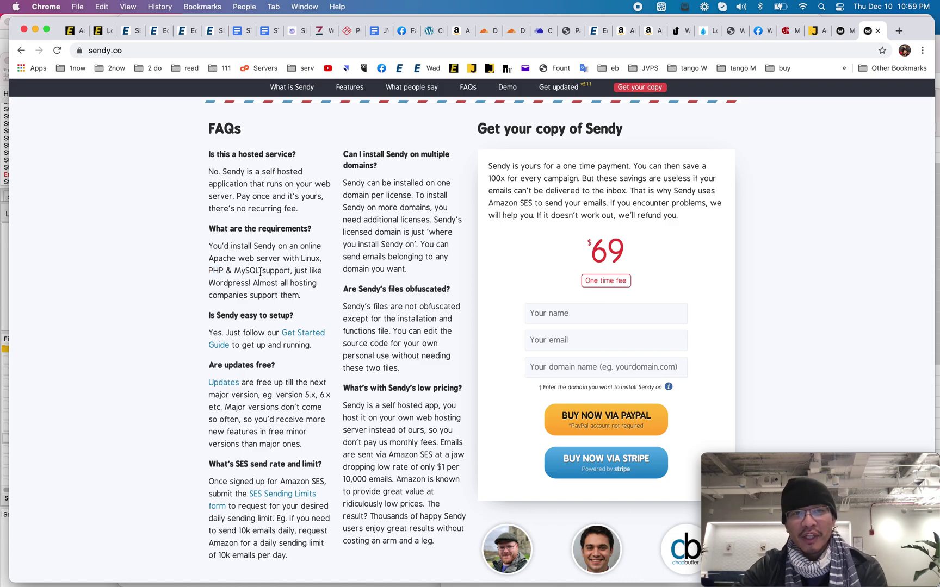
{"action": "triple_click", "coordinate": [249, 271]}
{"action": "left_click", "coordinate": [249, 271]}
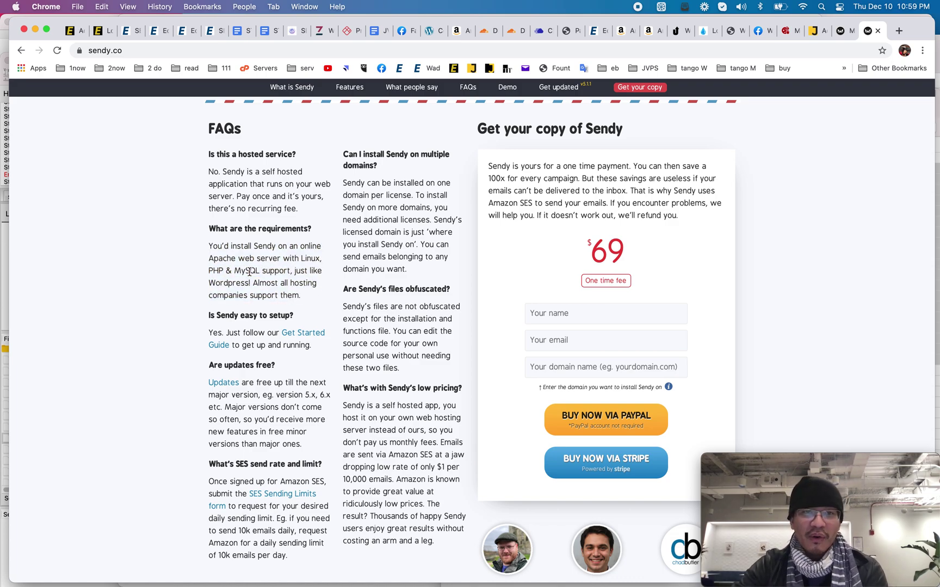
{"action": "left_click_drag", "start_coordinate": [294, 271], "coordinate": [241, 281]}
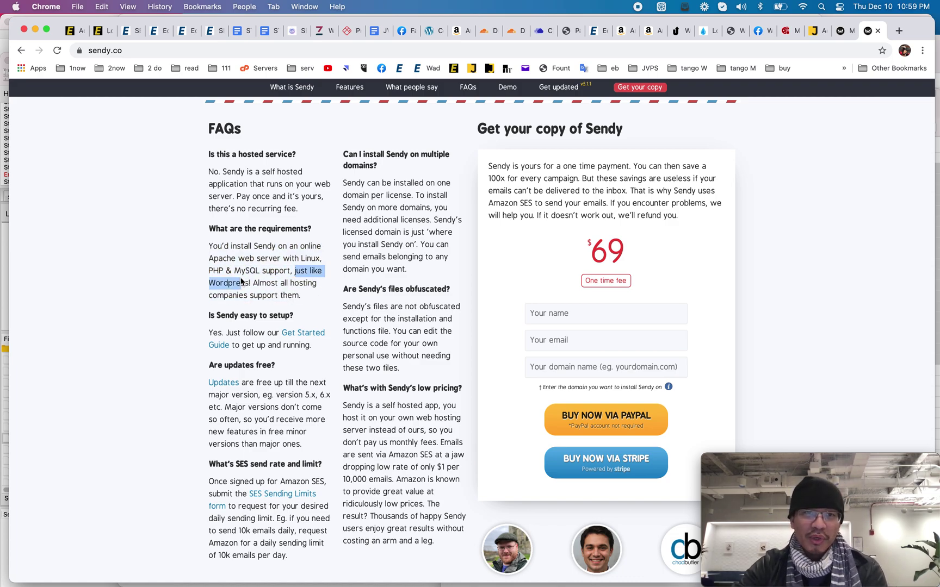
Step: Scroll back up to the features: Autoresponders, List segmentation, List & subscriber management
{"action": "scroll", "coordinate": [328, 323], "scroll_direction": "down", "scroll_amount": 1}
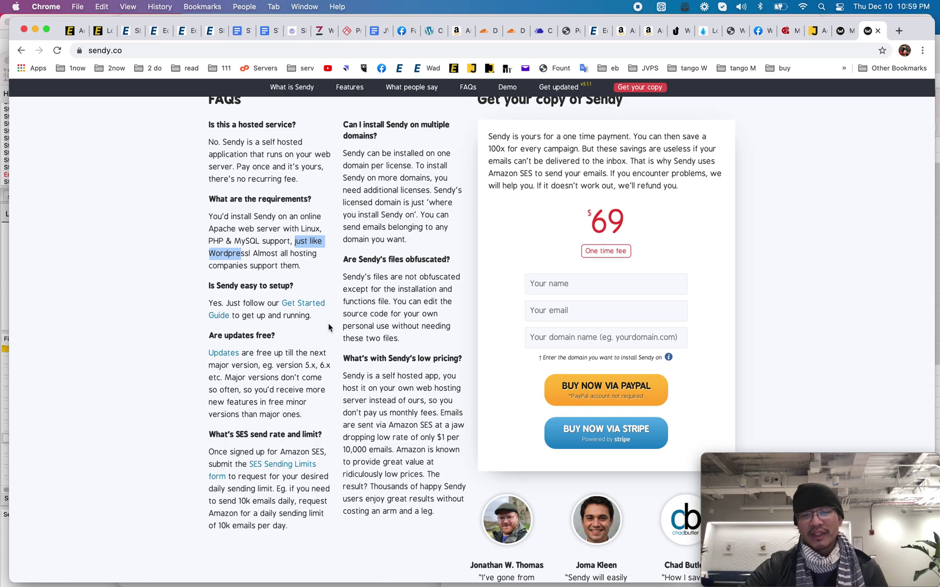
{"action": "scroll", "coordinate": [328, 323], "scroll_direction": "up", "scroll_amount": 1}
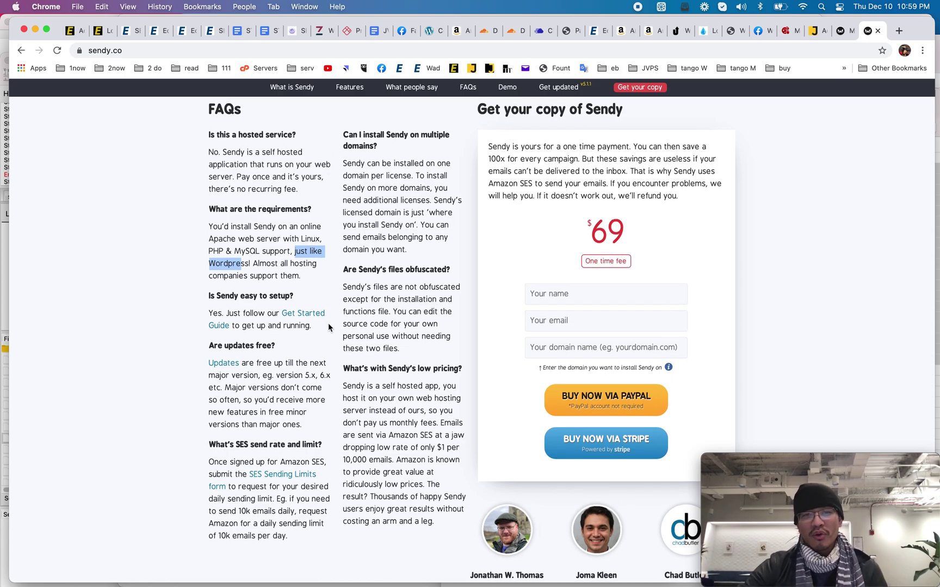
{"action": "scroll", "coordinate": [328, 323], "scroll_direction": "up", "scroll_amount": 3}
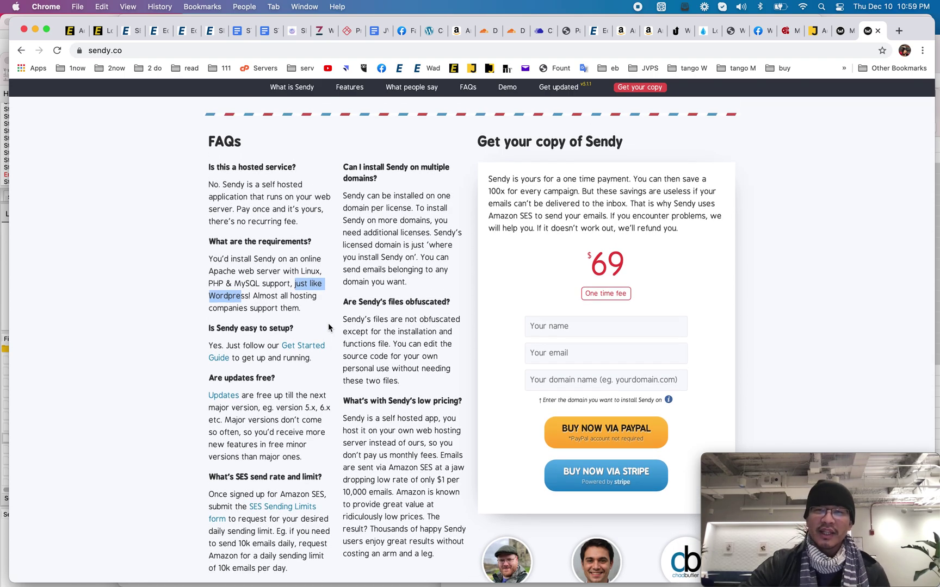
{"action": "scroll", "coordinate": [407, 265], "scroll_direction": "up", "scroll_amount": 3}
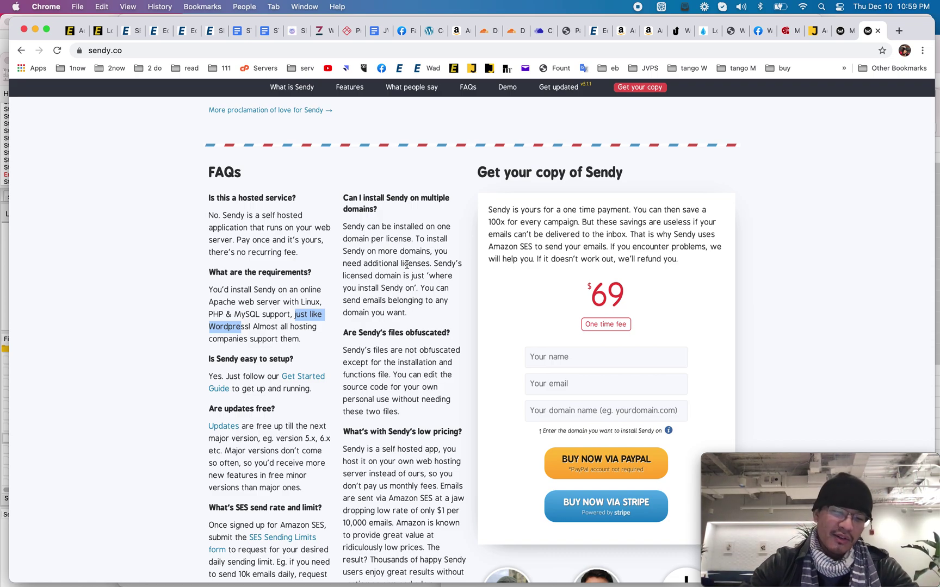
{"action": "scroll", "coordinate": [407, 264], "scroll_direction": "up", "scroll_amount": 15}
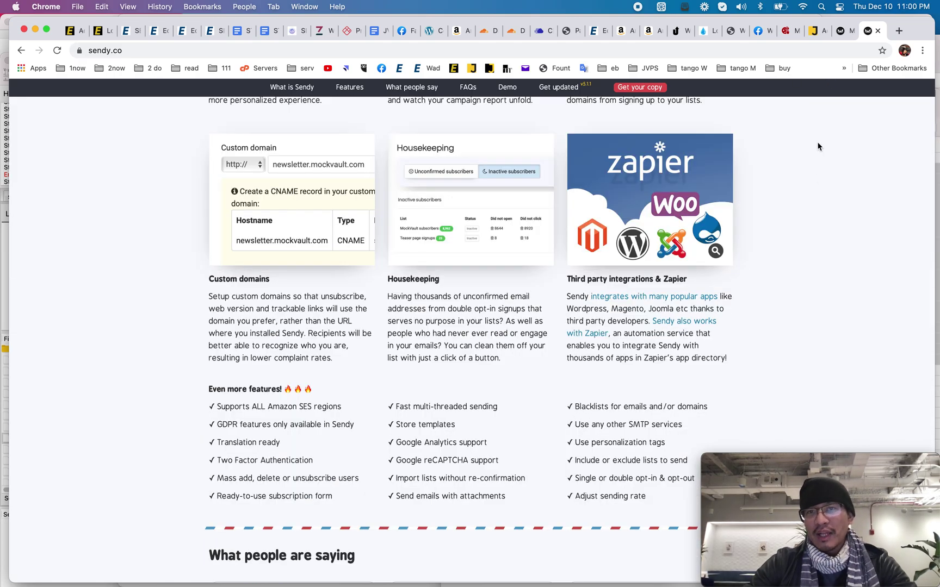
{"action": "scroll", "coordinate": [833, 252], "scroll_direction": "up", "scroll_amount": 15}
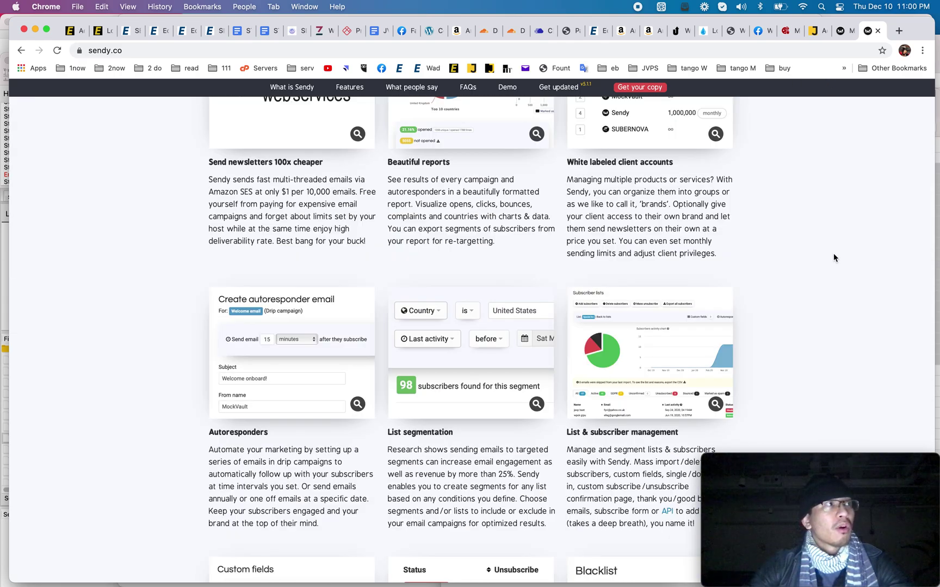
{"action": "left_click", "coordinate": [842, 32]}
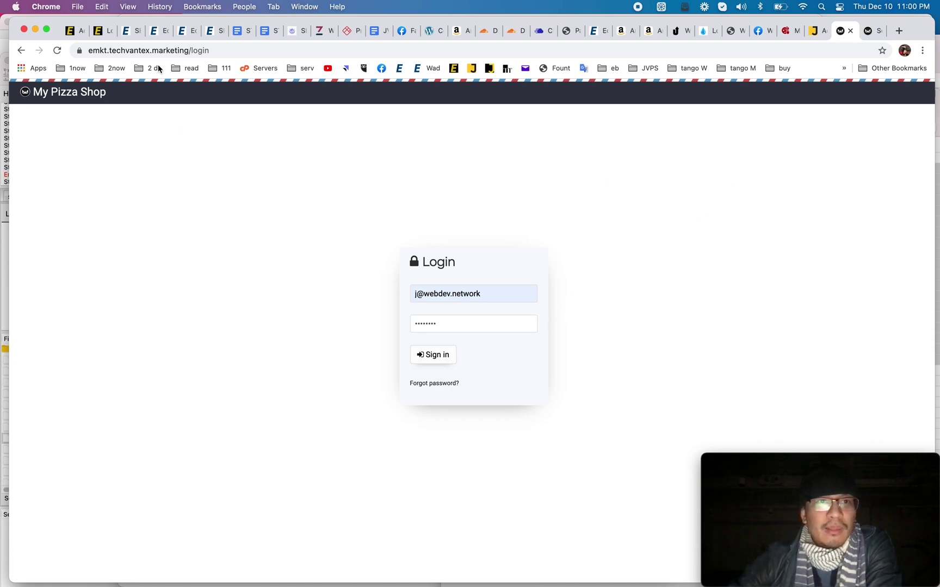
Step: Sign in to the My Pizza Shop Sendy installation and dismiss the save-password prompt
{"action": "left_click", "coordinate": [431, 362]}
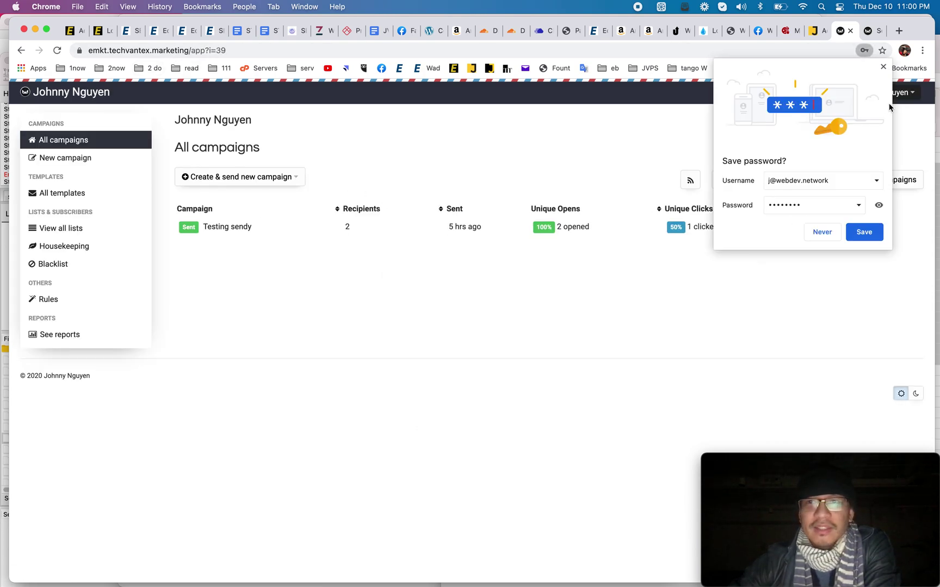
{"action": "left_click", "coordinate": [884, 67]}
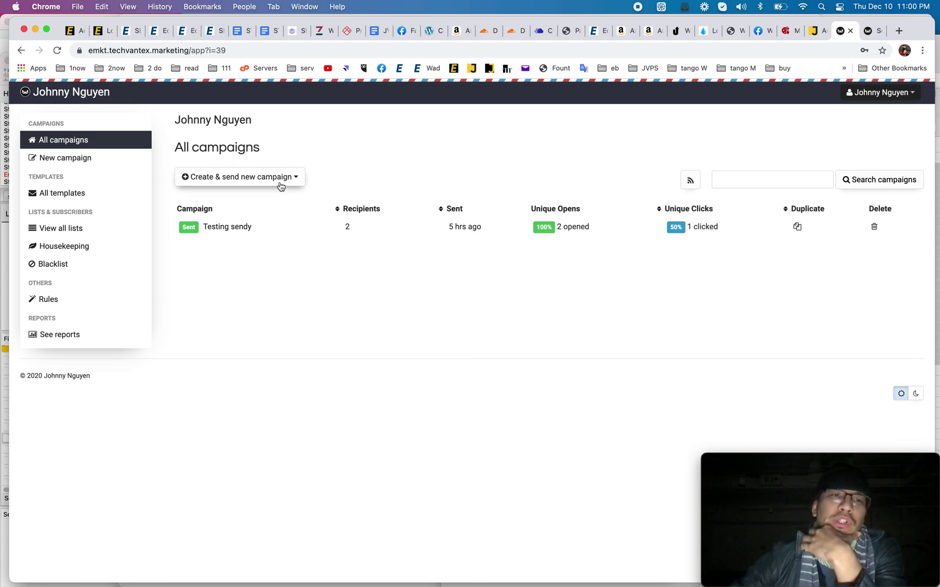
Step: Create a new subscriber list named 'Pyramid Scheme'
{"action": "left_click", "coordinate": [68, 233]}
{"action": "left_click", "coordinate": [235, 182]}
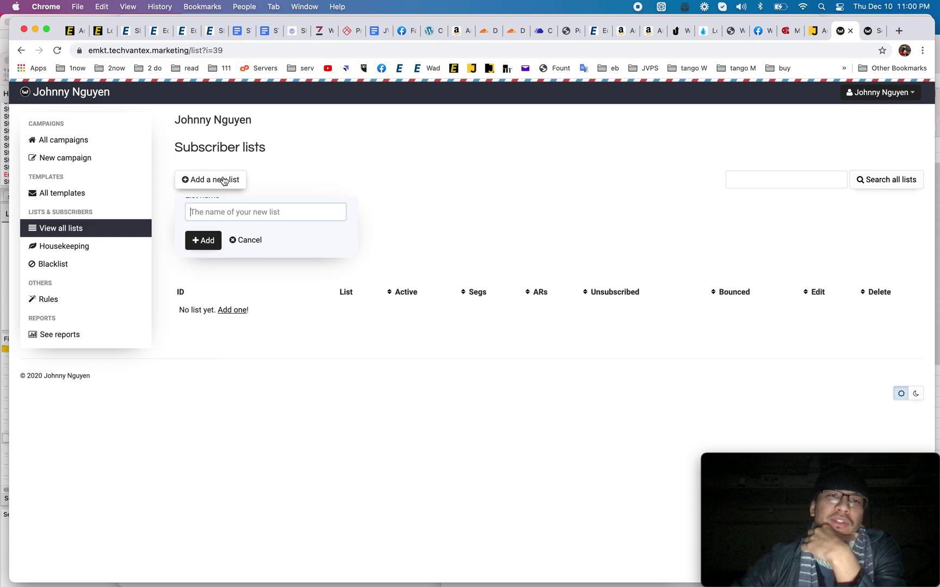
{"action": "type", "text": "Pyramid Scheme"}
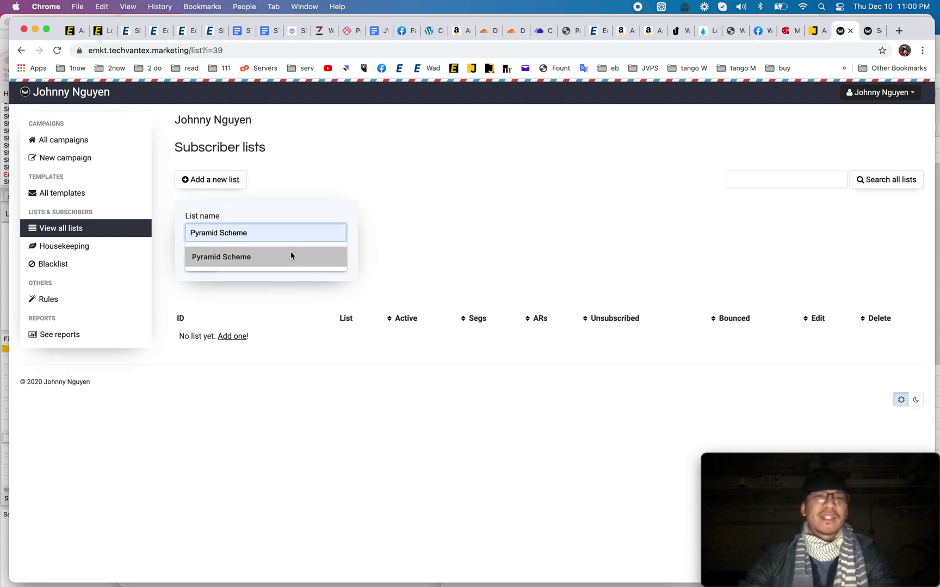
{"action": "left_click", "coordinate": [290, 256]}
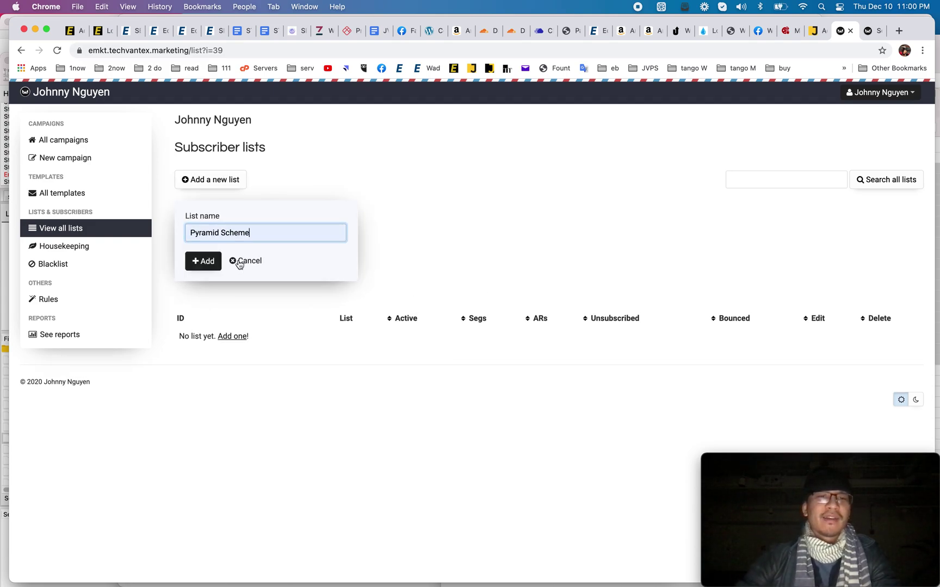
{"action": "left_click", "coordinate": [206, 261]}
Step: Add one subscriber to Pyramid Scheme by entering their name and e-mail address
{"action": "scroll", "coordinate": [344, 381], "scroll_direction": "down", "scroll_amount": 4}
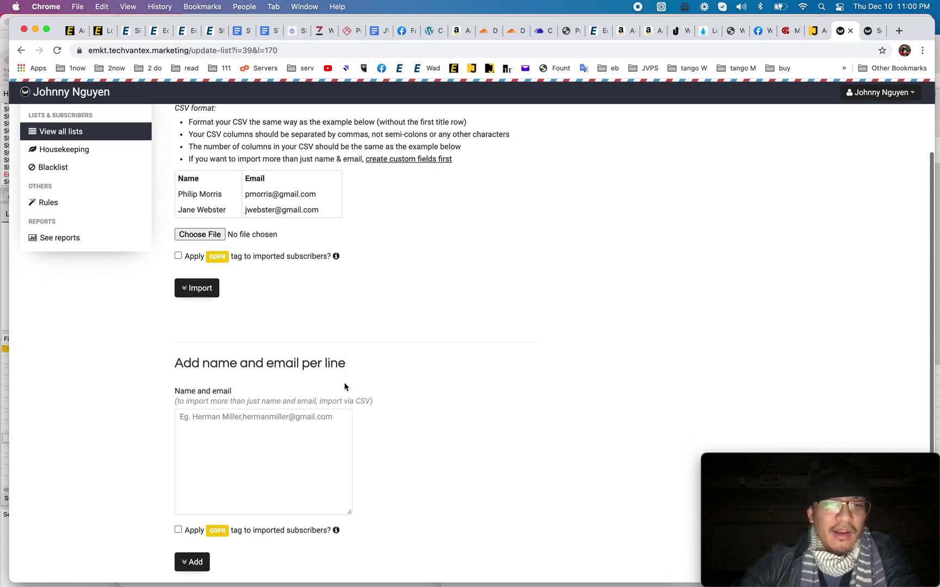
{"action": "left_click", "coordinate": [259, 459]}
{"action": "scroll", "coordinate": [259, 459], "scroll_direction": "down", "scroll_amount": 3}
{"action": "scroll", "coordinate": [257, 457], "scroll_direction": "up", "scroll_amount": 5}
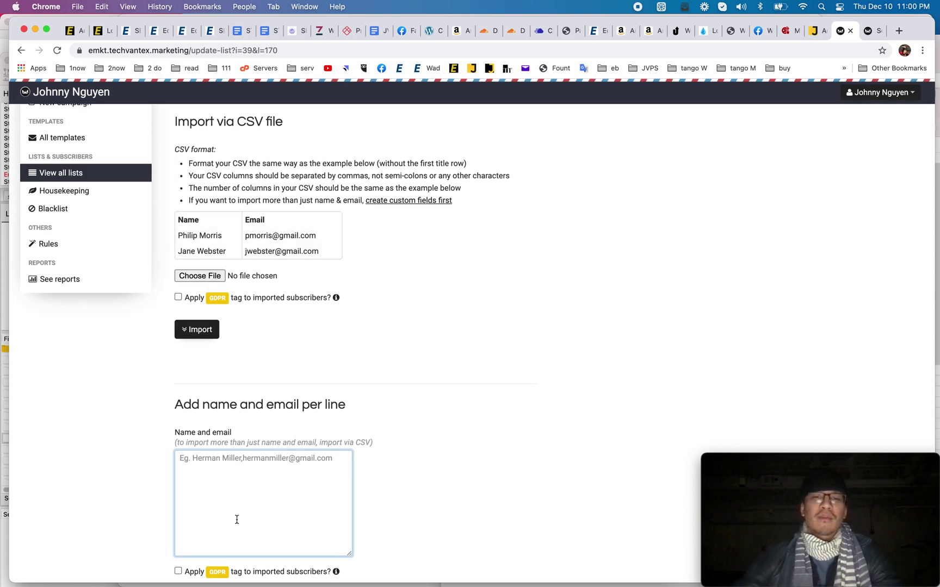
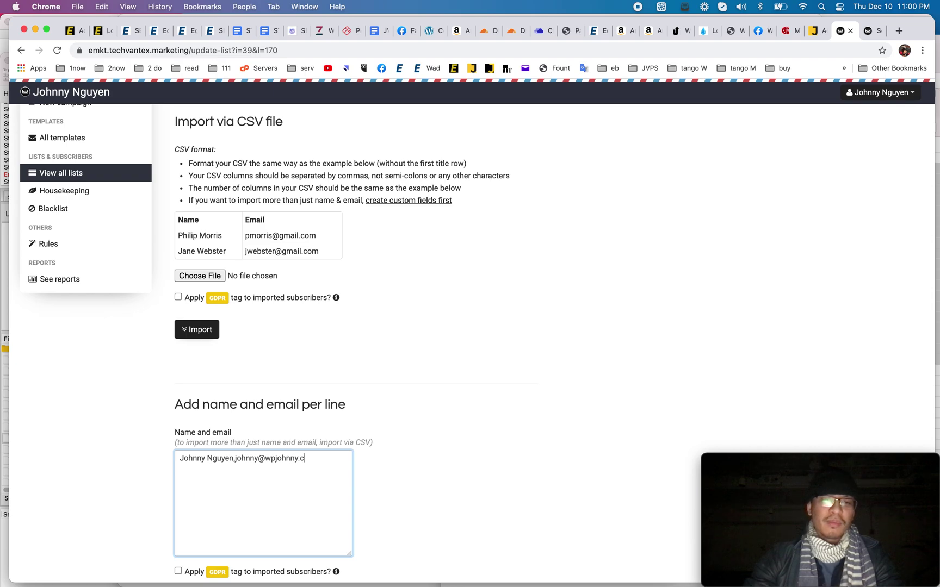
{"action": "scroll", "coordinate": [185, 565], "scroll_direction": "down", "scroll_amount": 3}
{"action": "left_click", "coordinate": [192, 485]}
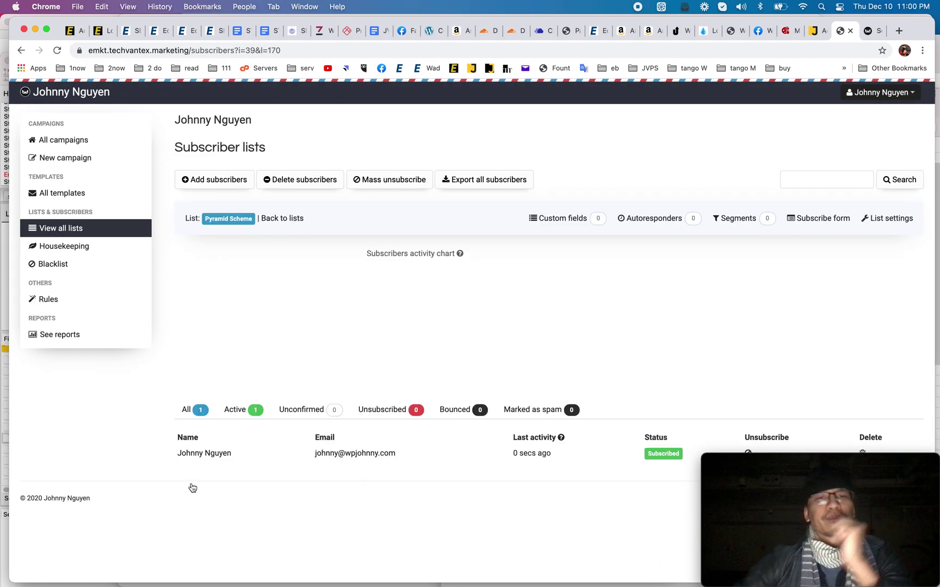
Step: Browse Housekeeping and Blacklist, then check the Rules page's new-rule triggers without creating one
{"action": "mouse_move", "coordinate": [314, 350]}
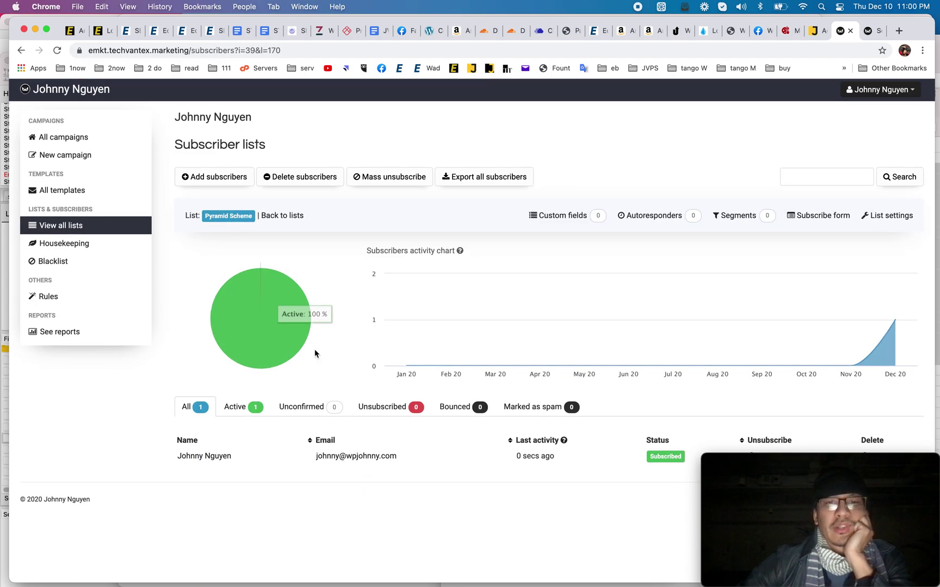
{"action": "left_click", "coordinate": [76, 244]}
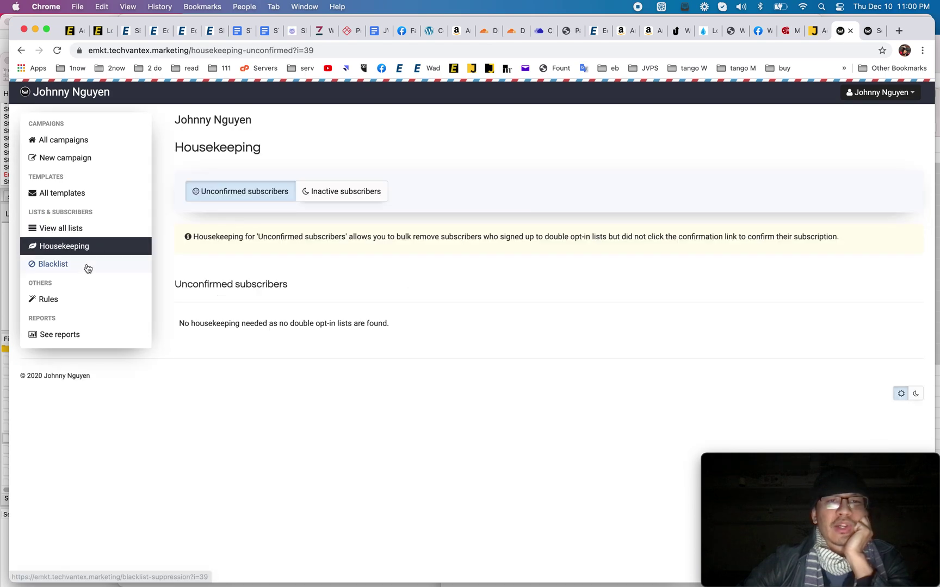
{"action": "left_click", "coordinate": [87, 267]}
{"action": "left_click", "coordinate": [77, 299]}
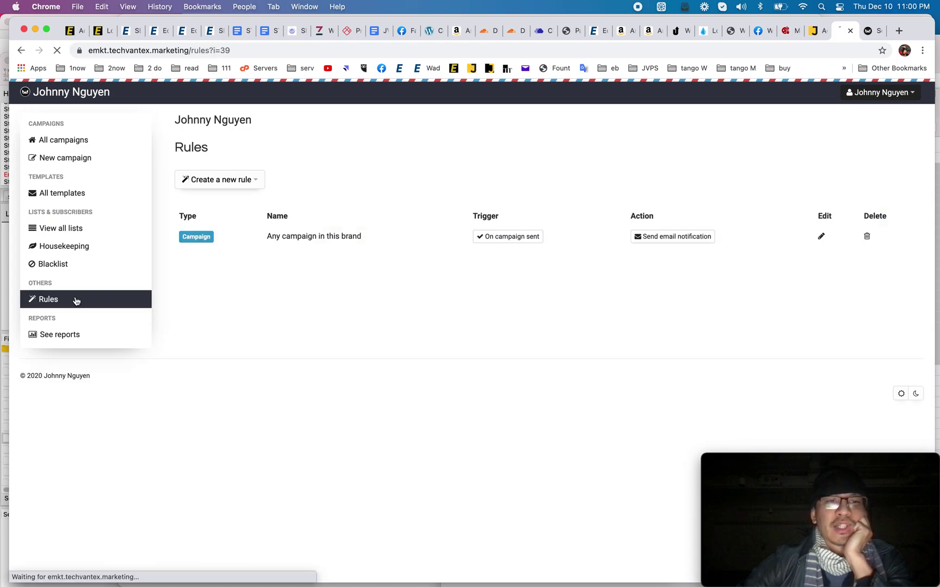
{"action": "left_click", "coordinate": [230, 181]}
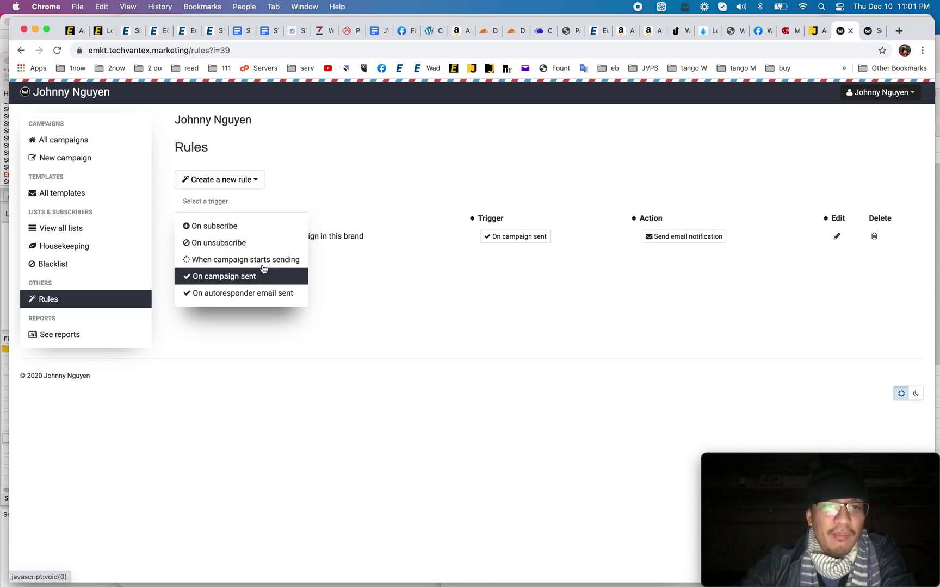
{"action": "left_click", "coordinate": [294, 177]}
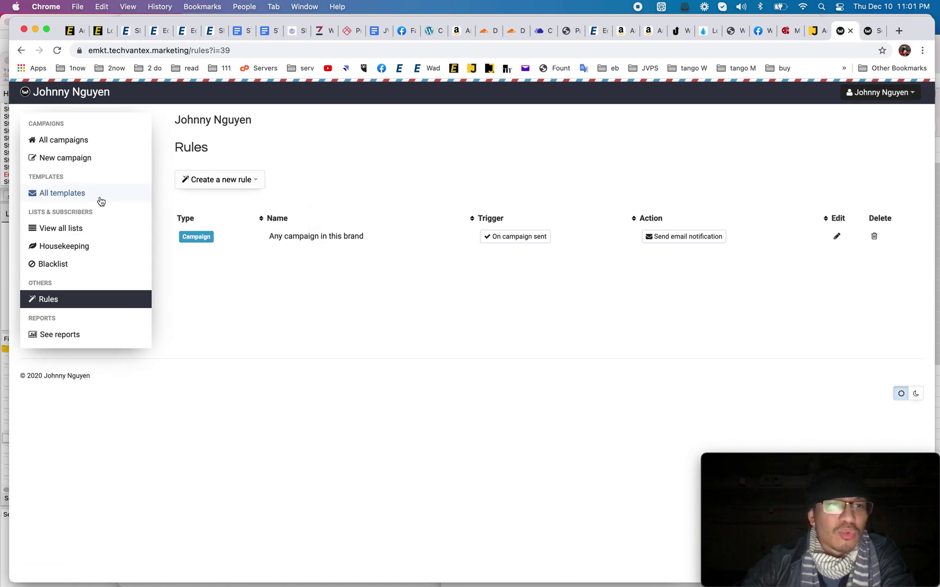
Step: Start a new email template named 'BASIC'
{"action": "left_click", "coordinate": [84, 194]}
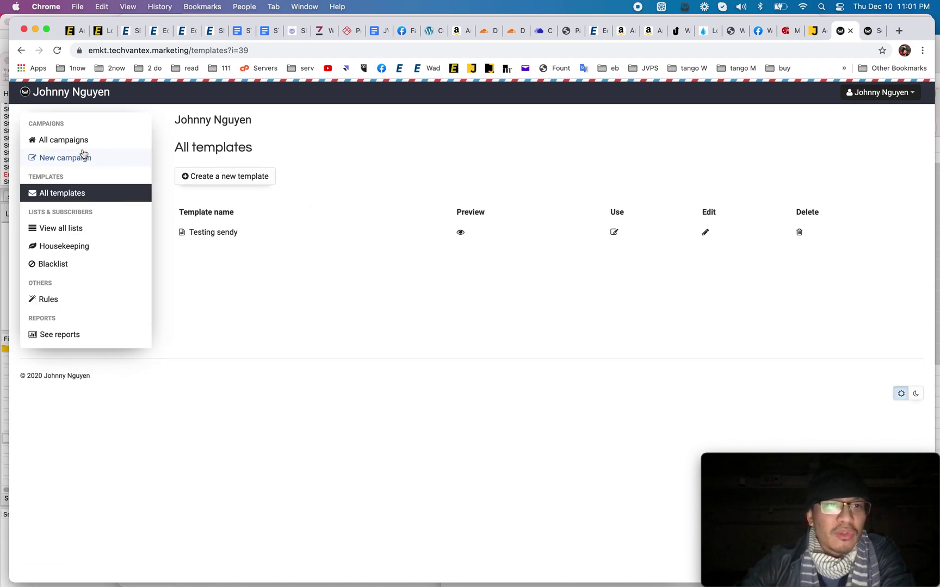
{"action": "left_click", "coordinate": [211, 177]}
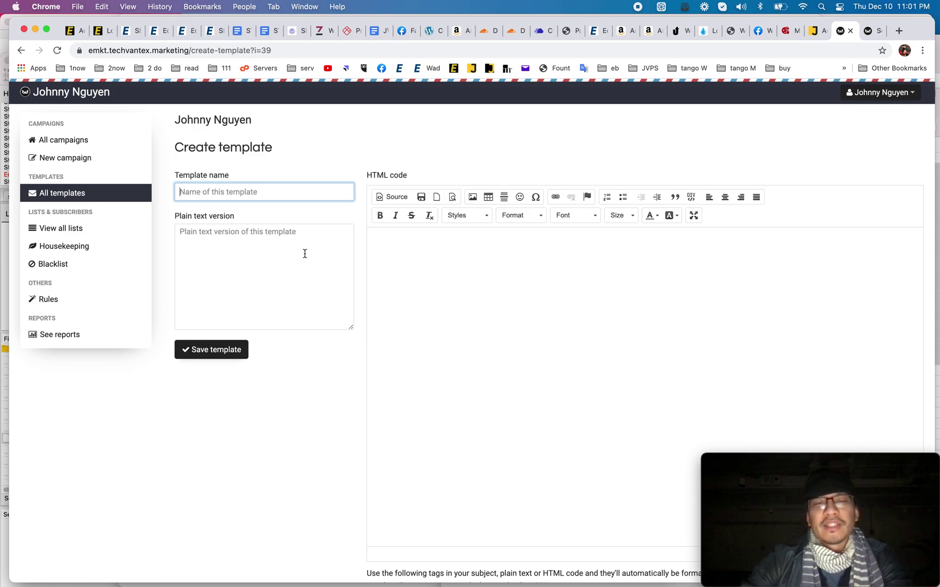
{"action": "type", "text": "BAS"}
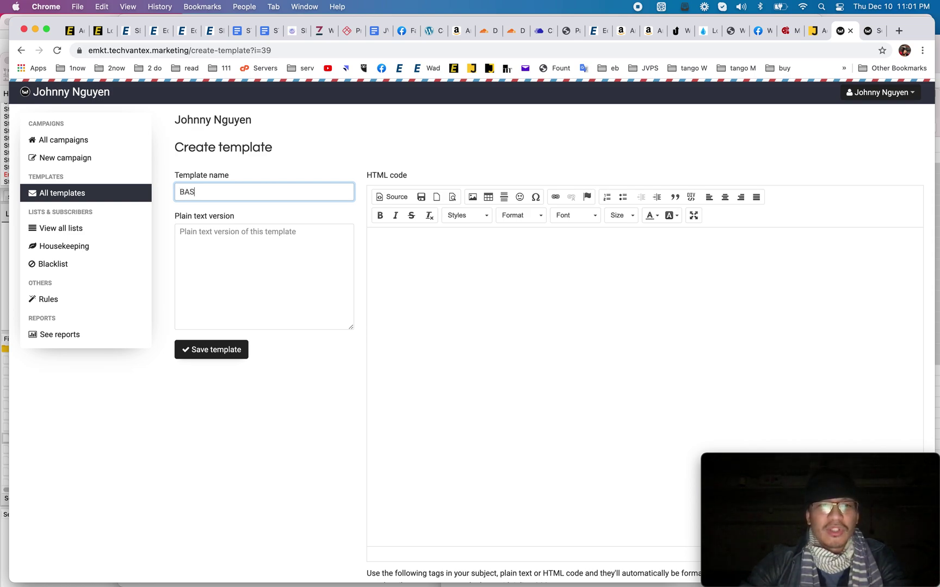
{"action": "type", "text": "IC"}
{"action": "left_click", "coordinate": [305, 296]}
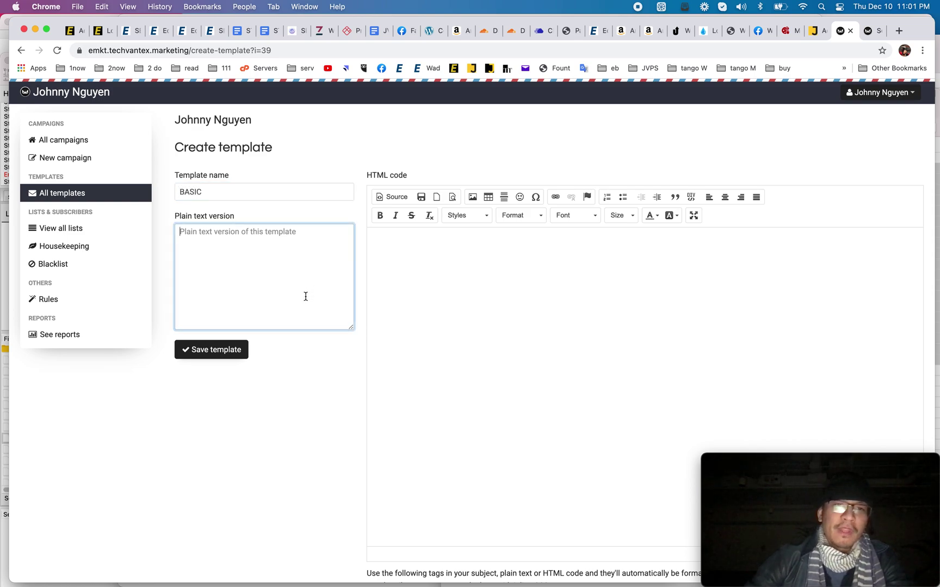
Step: Switch the BASIC template's HTML editor to Source view to show the bare page code
{"action": "left_click", "coordinate": [419, 293]}
{"action": "scroll", "coordinate": [417, 291], "scroll_direction": "down", "scroll_amount": 2}
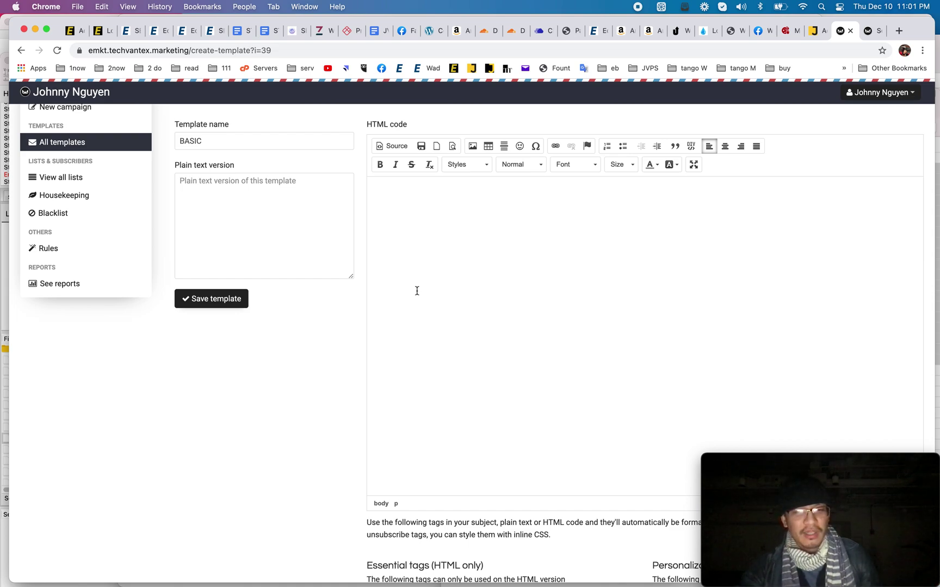
{"action": "scroll", "coordinate": [417, 291], "scroll_direction": "down", "scroll_amount": 1}
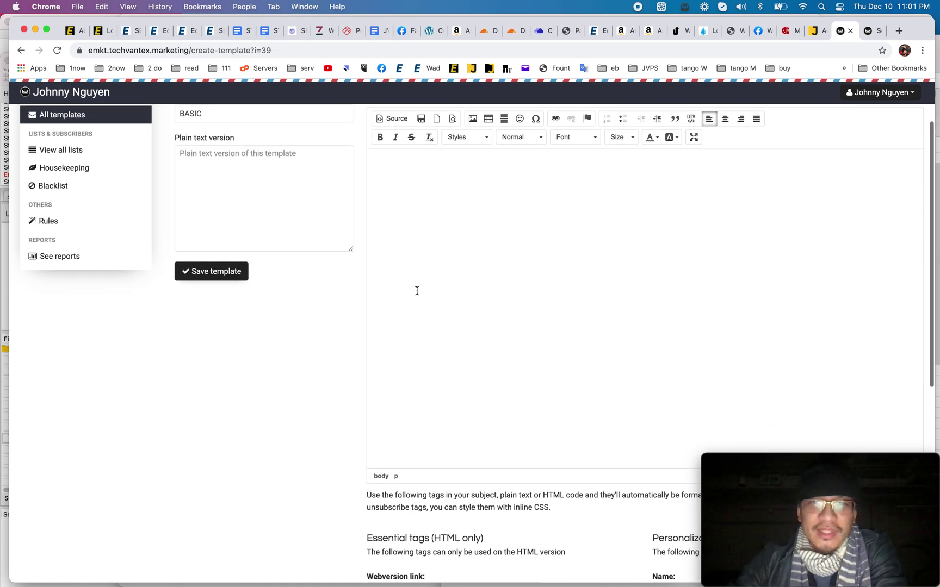
{"action": "scroll", "coordinate": [417, 291], "scroll_direction": "up", "scroll_amount": 3}
{"action": "scroll", "coordinate": [417, 291], "scroll_direction": "down", "scroll_amount": 5}
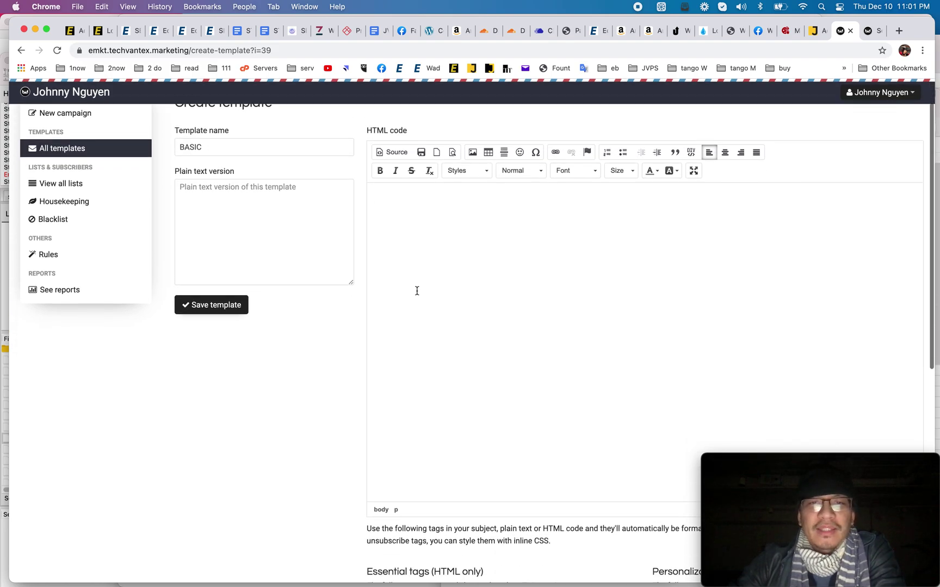
{"action": "scroll", "coordinate": [417, 291], "scroll_direction": "down", "scroll_amount": 8}
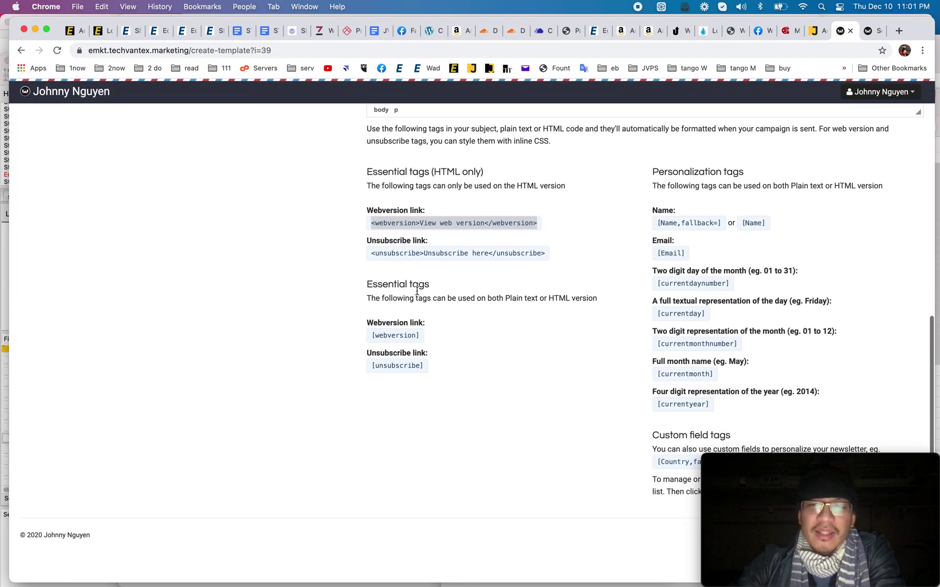
{"action": "scroll", "coordinate": [417, 293], "scroll_direction": "up", "scroll_amount": 10}
{"action": "scroll", "coordinate": [417, 295], "scroll_direction": "up", "scroll_amount": 3}
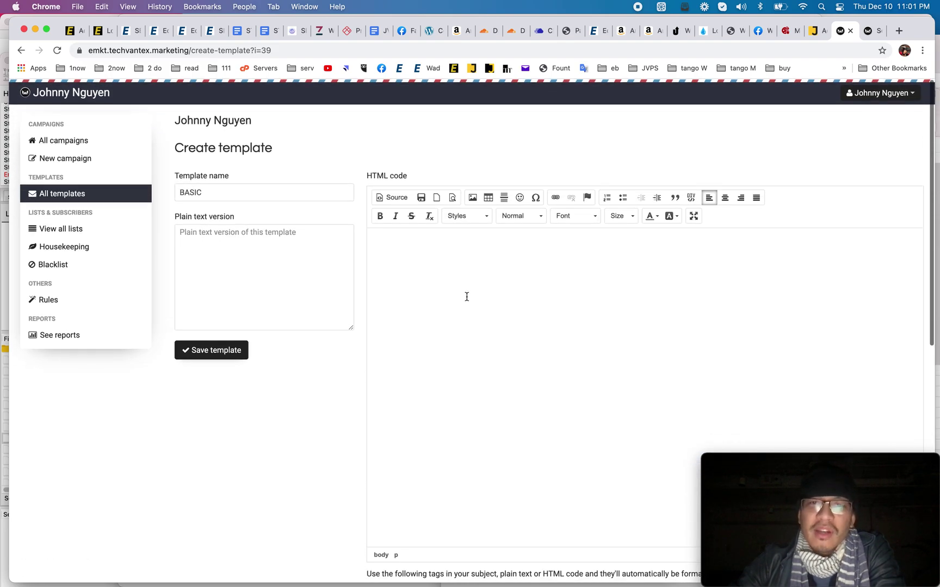
{"action": "left_click", "coordinate": [403, 197]}
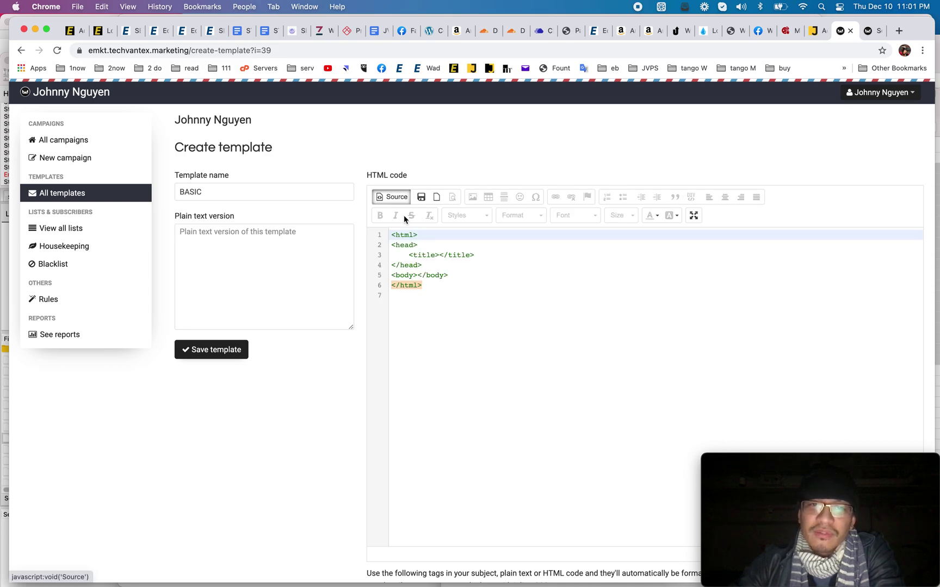
{"action": "left_click", "coordinate": [900, 32]}
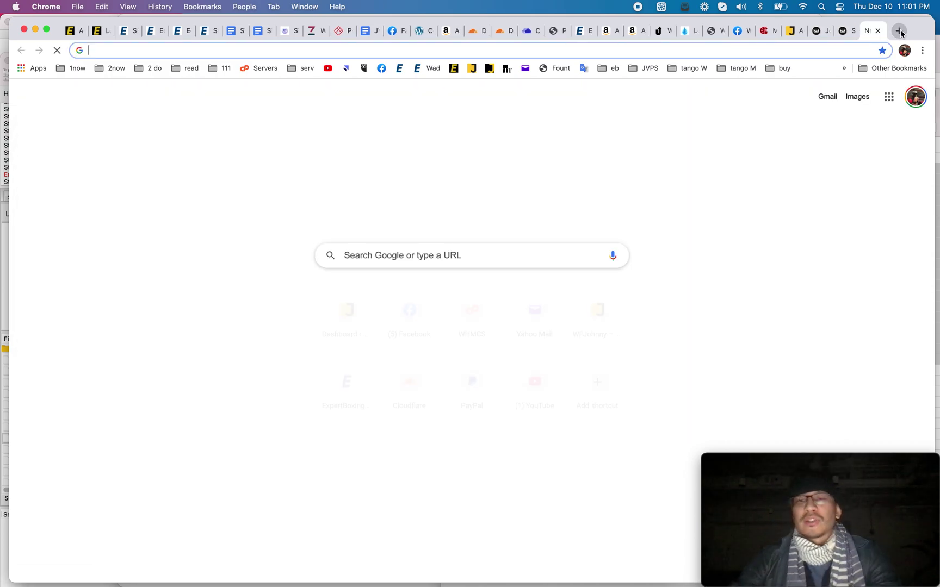
Step: Search Google for 'email html responsive templates' and look at MailBakery's templates page
{"action": "type", "text": "email html "}
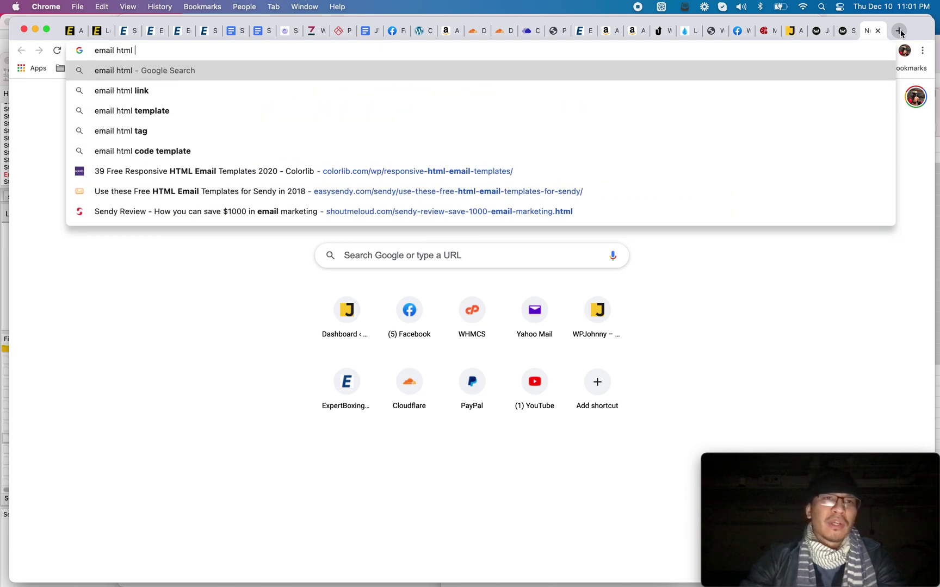
{"action": "type", "text": "responsive templates"}
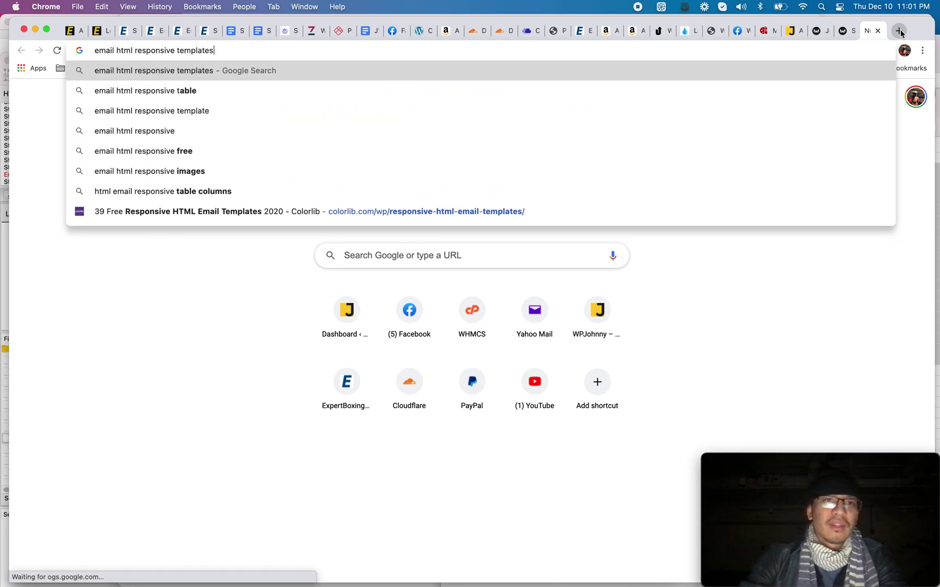
{"action": "key", "text": "Return"}
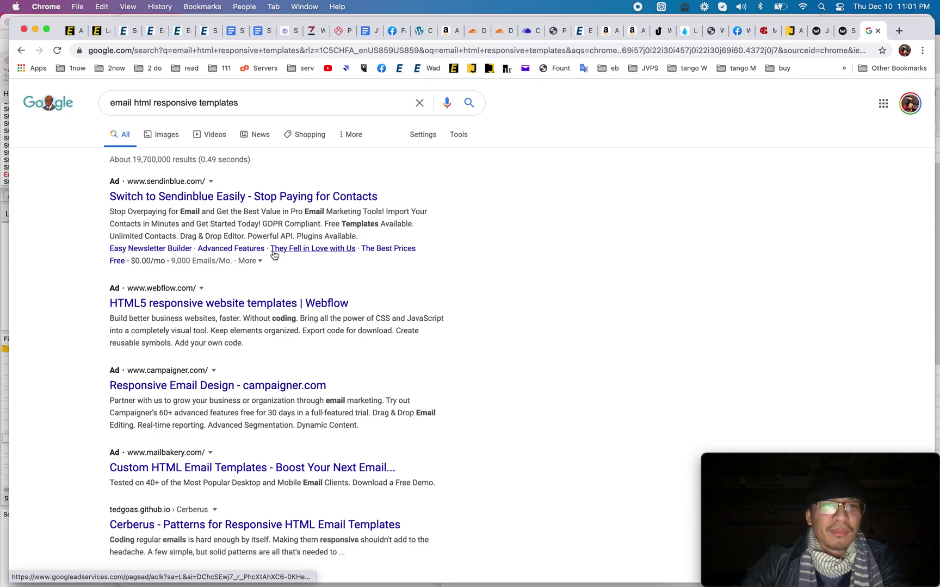
{"action": "scroll", "coordinate": [247, 422], "scroll_direction": "down", "scroll_amount": 5}
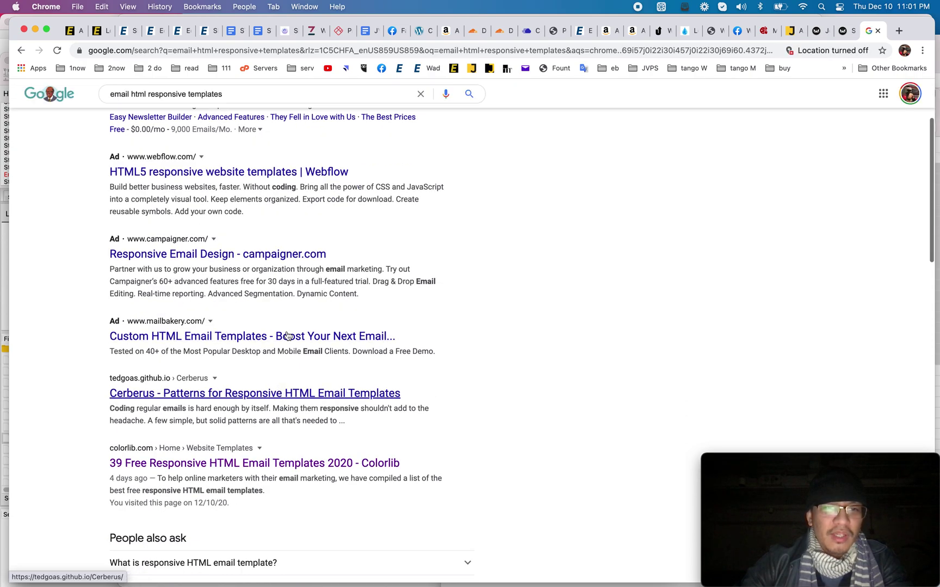
{"action": "left_click", "coordinate": [252, 336]}
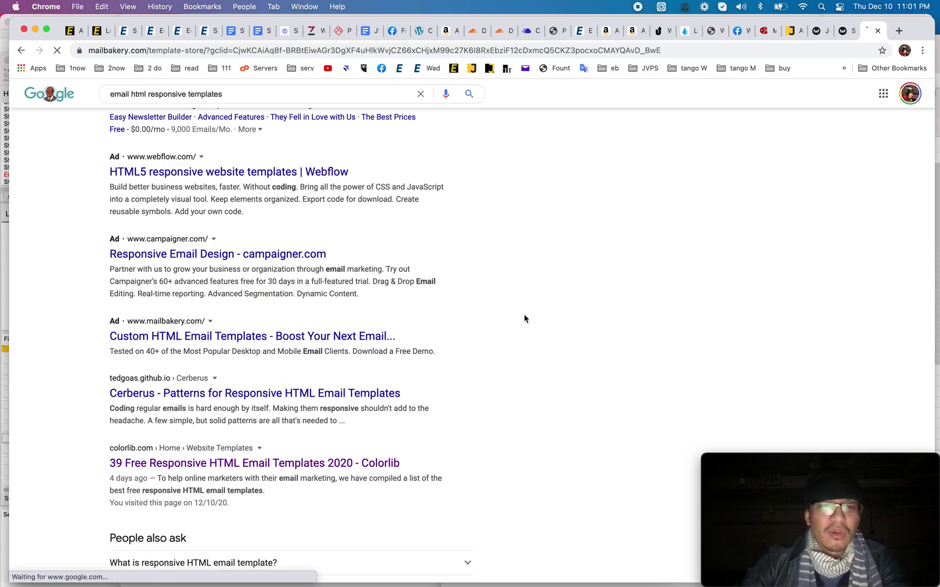
{"action": "scroll", "coordinate": [354, 454], "scroll_direction": "down", "scroll_amount": 2}
{"action": "scroll", "coordinate": [386, 443], "scroll_direction": "down", "scroll_amount": 4}
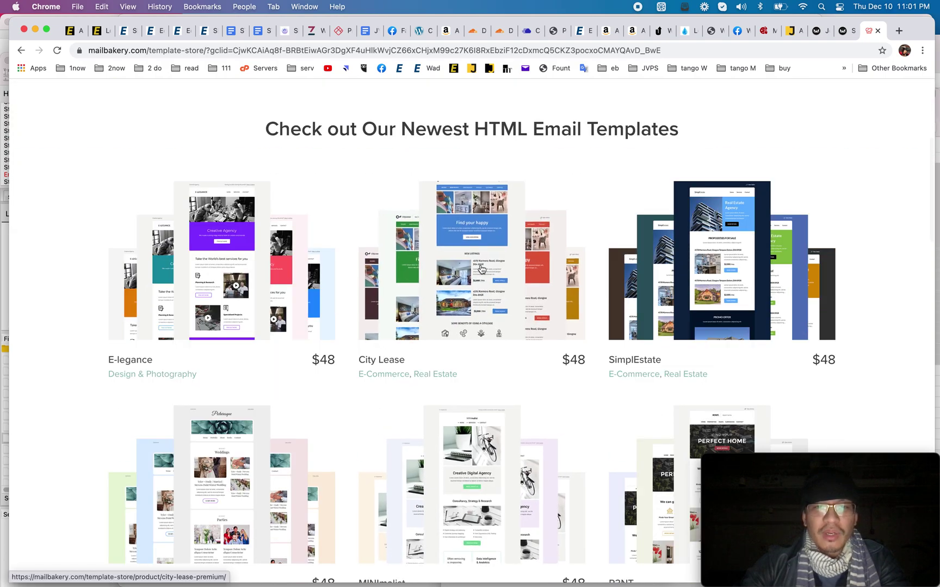
{"action": "left_click", "coordinate": [21, 50]}
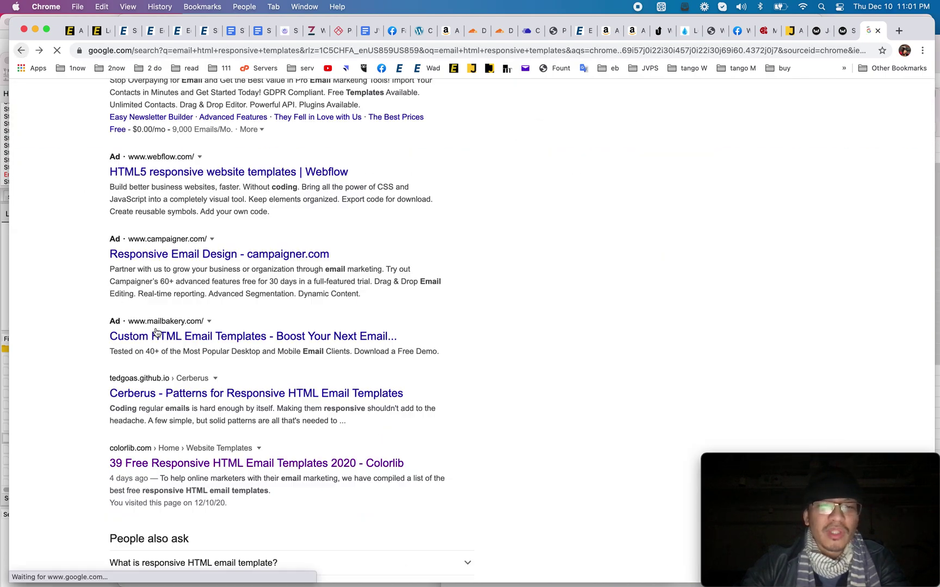
Step: Skim Colorlib's free responsive templates article, then close it to return to Sendy
{"action": "scroll", "coordinate": [174, 353], "scroll_direction": "down", "scroll_amount": 3}
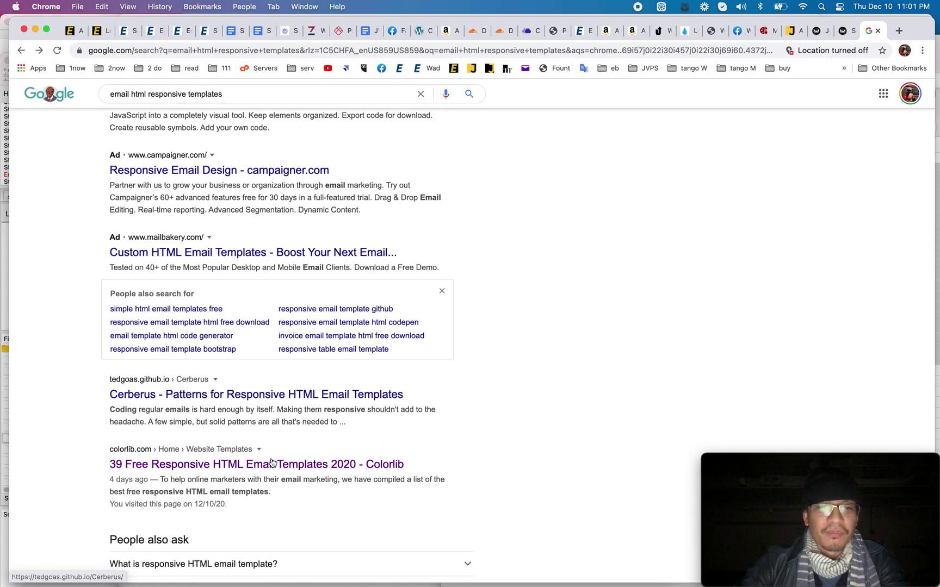
{"action": "left_click", "coordinate": [207, 522]}
{"action": "scroll", "coordinate": [585, 370], "scroll_direction": "down", "scroll_amount": 15}
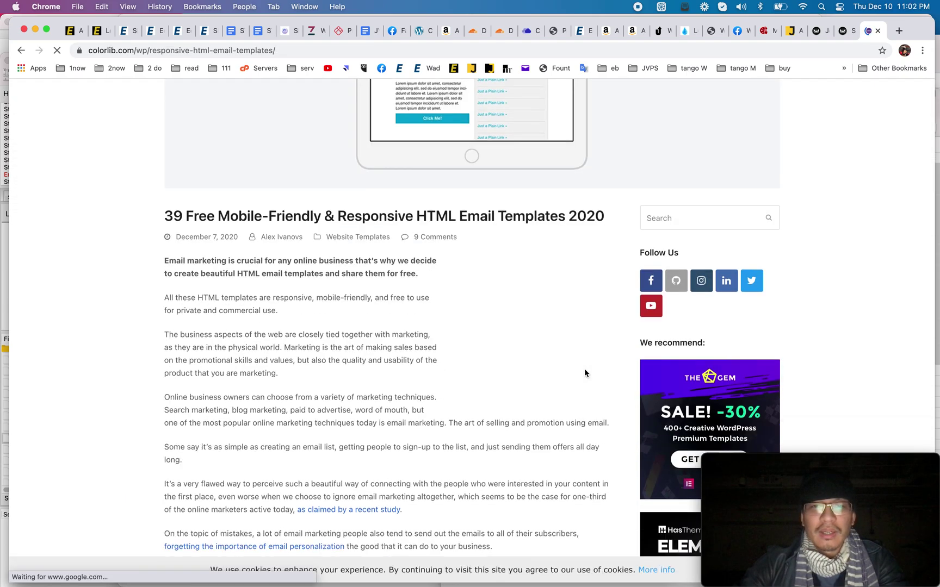
{"action": "scroll", "coordinate": [585, 373], "scroll_direction": "down", "scroll_amount": 7}
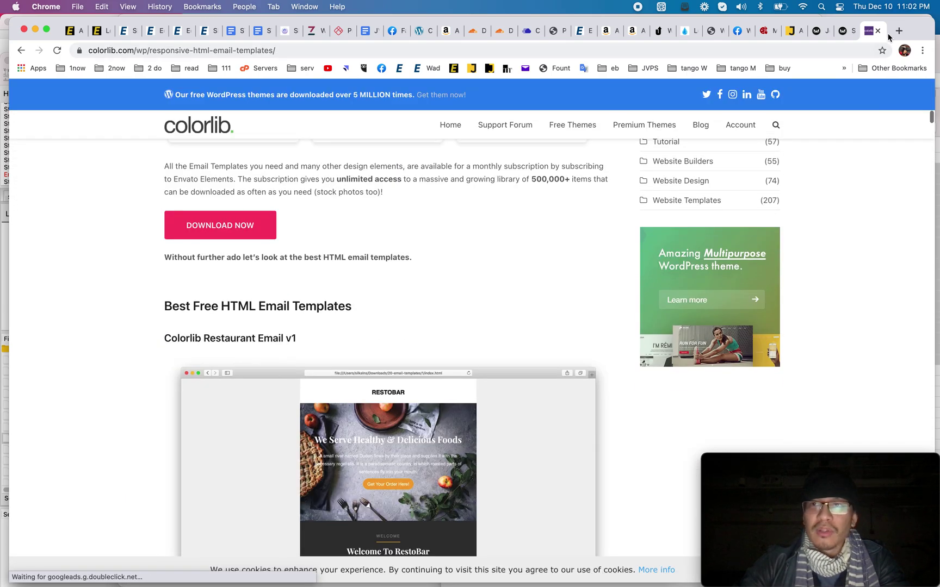
{"action": "left_click", "coordinate": [877, 31]}
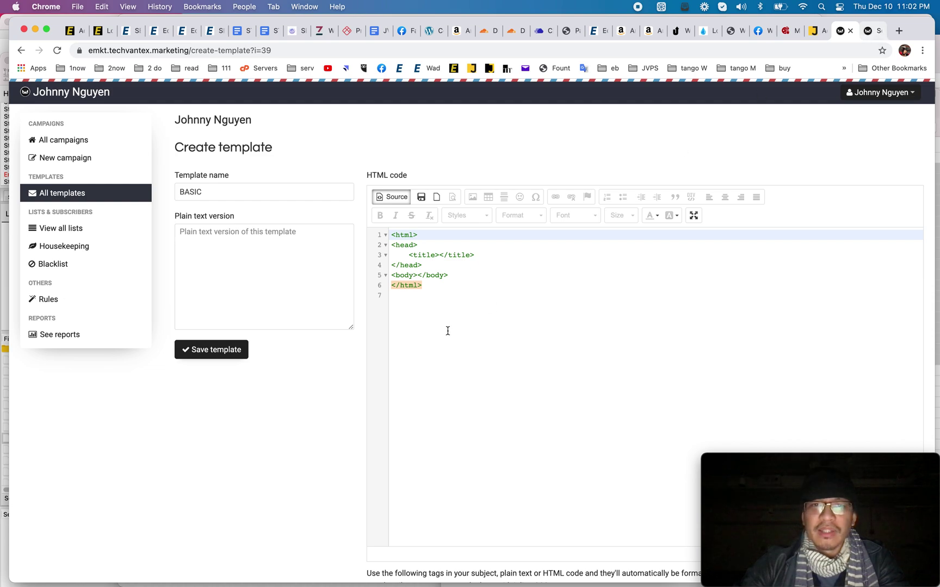
Step: Write a 'Hello', 'SIGNATURE', 'something' body in the visual editor and save BASIC
{"action": "left_click", "coordinate": [438, 256]}
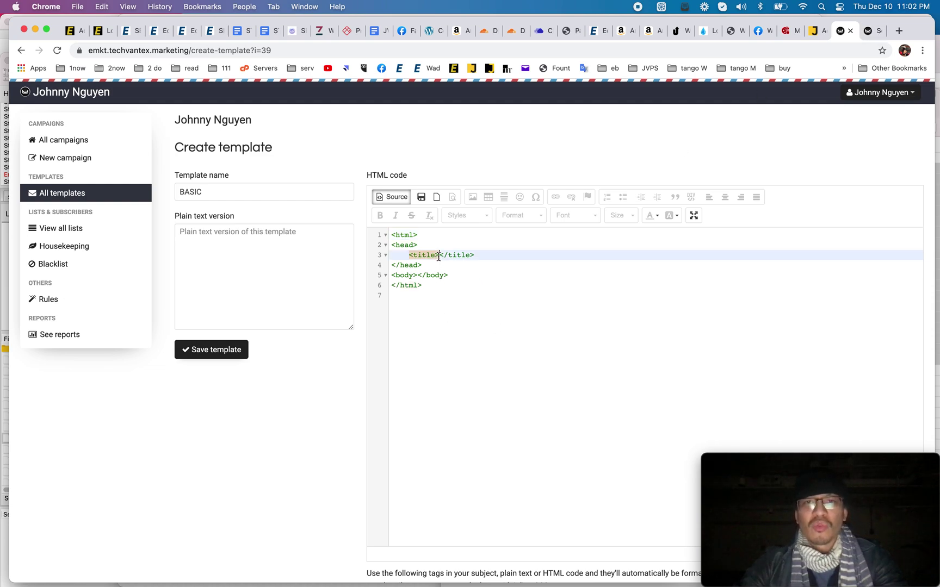
{"action": "left_click", "coordinate": [387, 197]}
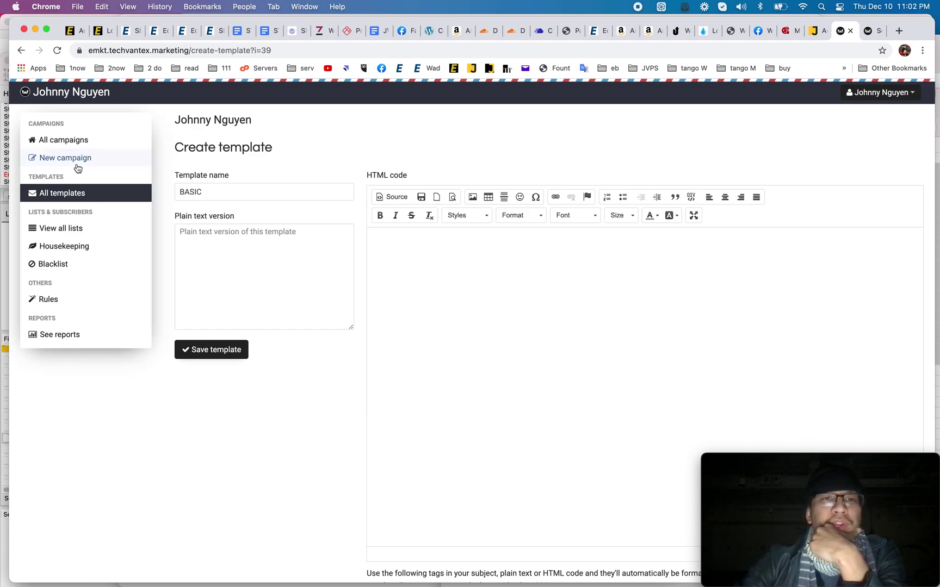
{"action": "left_click", "coordinate": [274, 242]}
{"action": "left_click", "coordinate": [416, 259]}
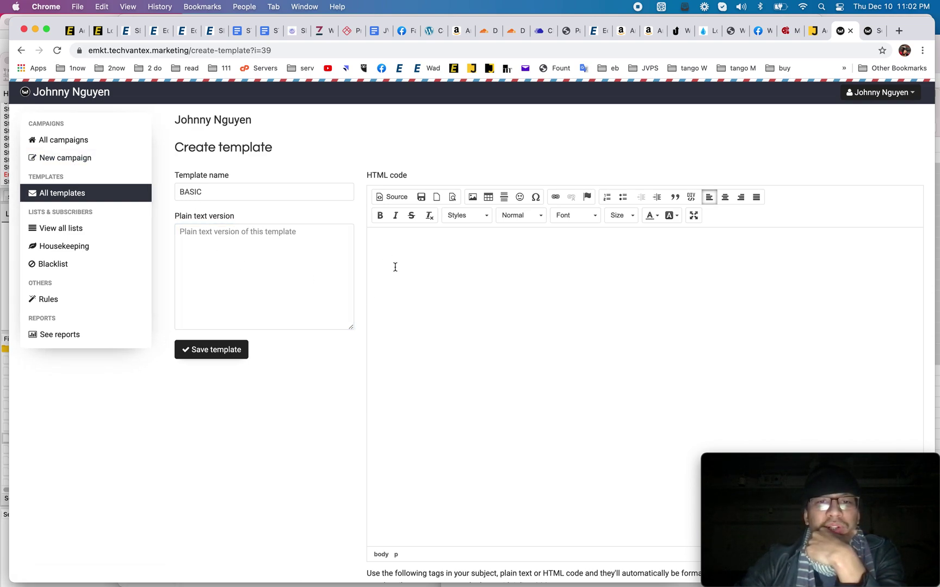
{"action": "type", "text": "Hel"}
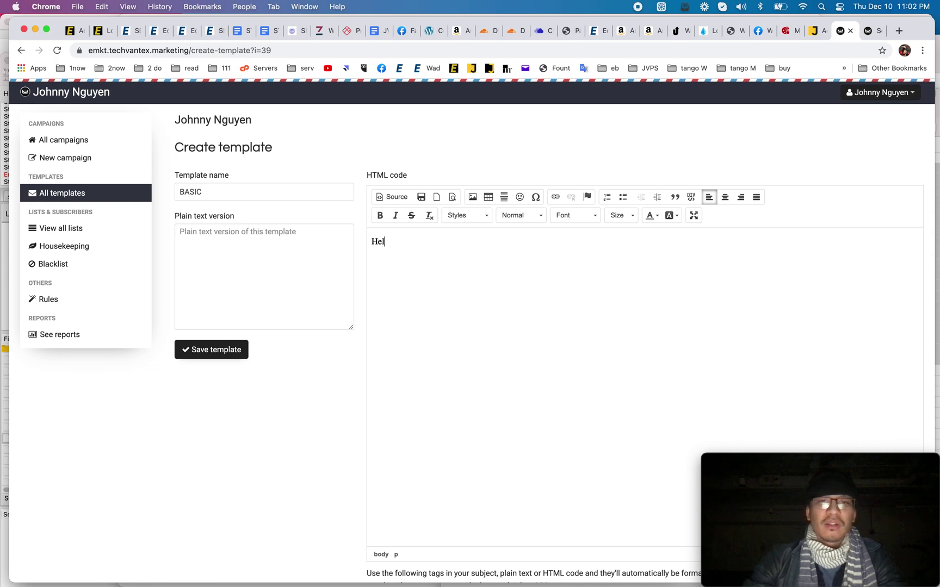
{"action": "type", "text": "lo   SIGNATURE"}
{"action": "key", "text": "Return"}
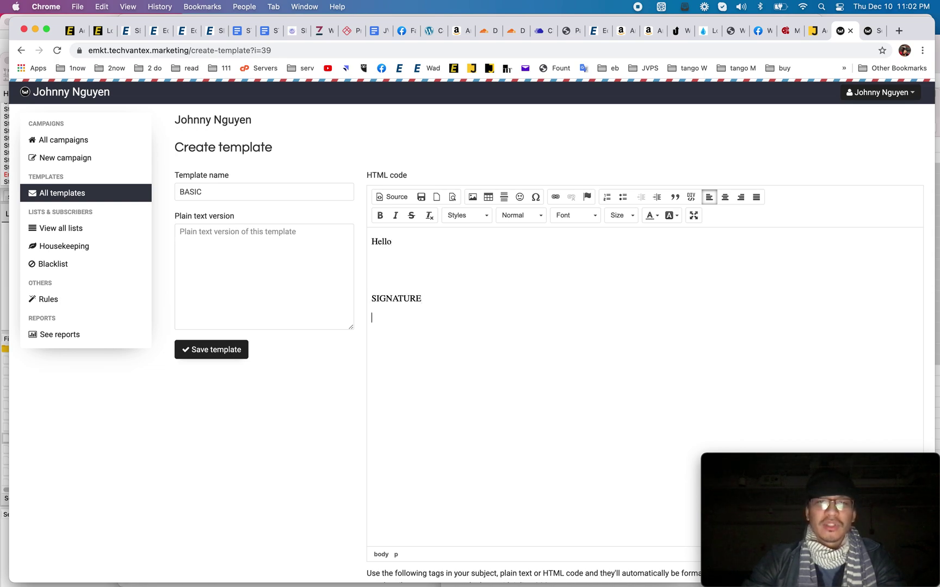
{"action": "type", "text": "something"}
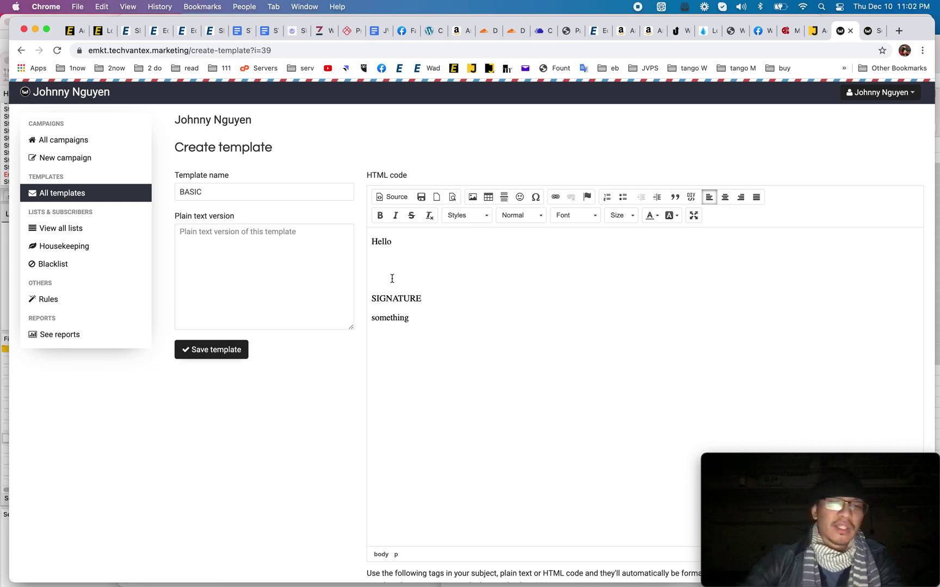
{"action": "left_click", "coordinate": [241, 351]}
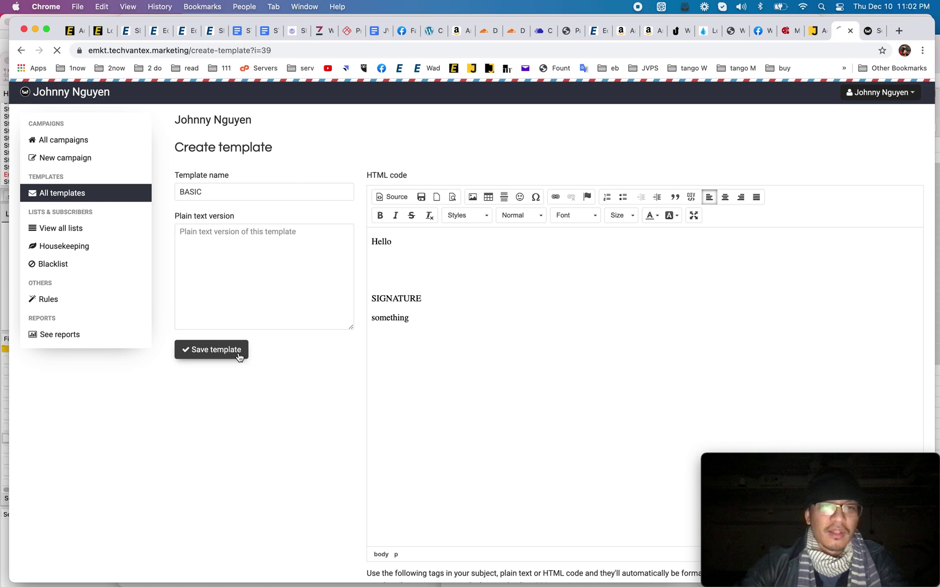
Step: Start a new campaign and load the BASIC template into it
{"action": "left_click", "coordinate": [76, 163]}
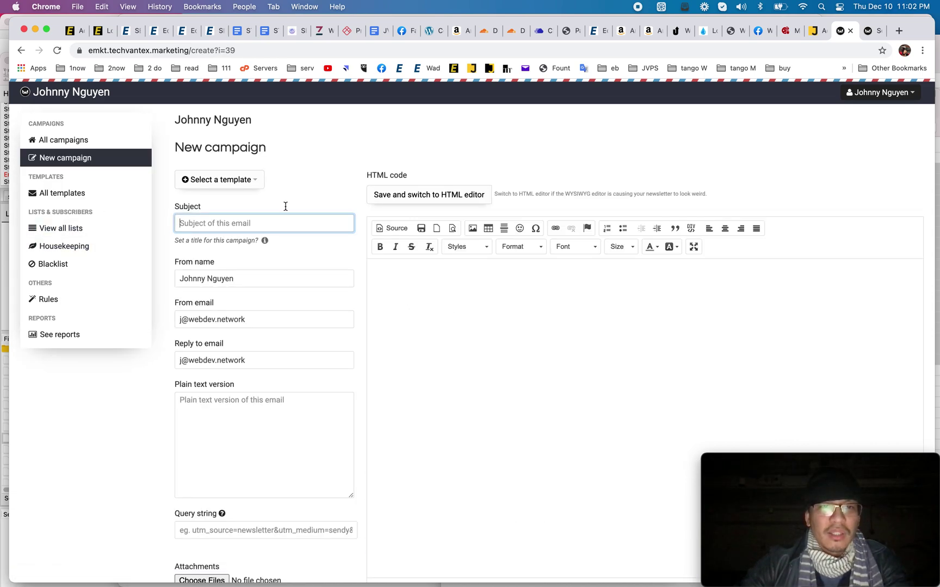
{"action": "left_click", "coordinate": [248, 182]}
{"action": "left_click", "coordinate": [395, 286]}
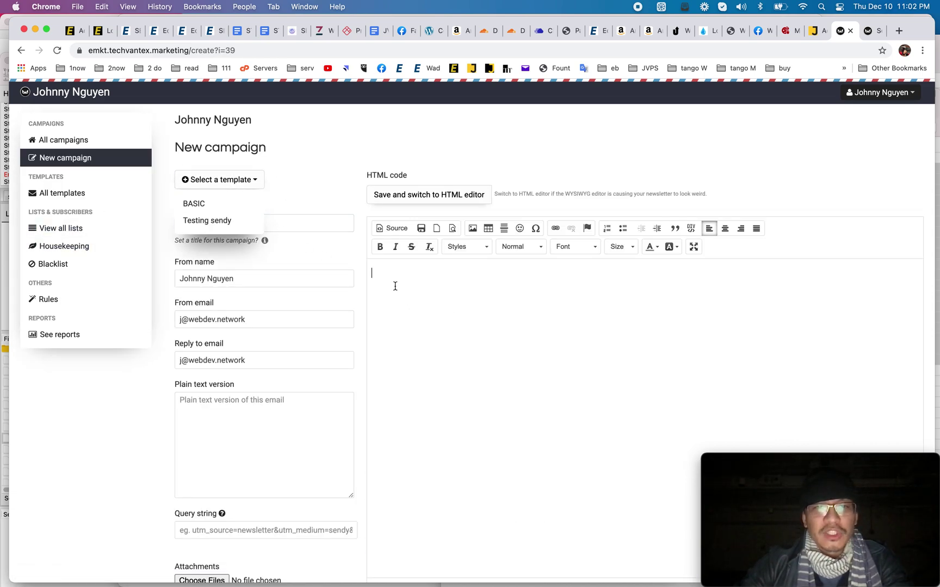
{"action": "left_click", "coordinate": [230, 211]}
Step: Review the campaign's Hello/something body and save it, tracking opens and clicks
{"action": "left_click", "coordinate": [443, 357]}
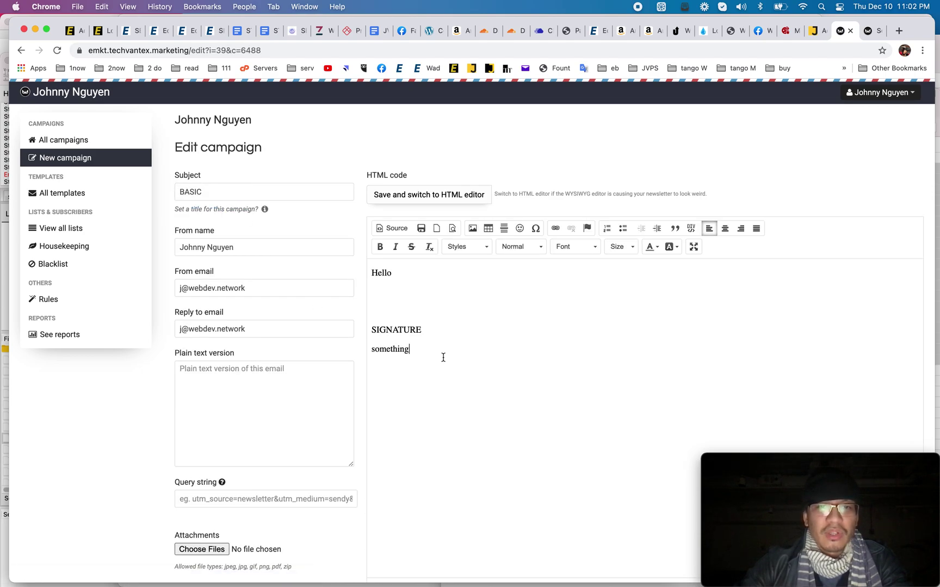
{"action": "scroll", "coordinate": [443, 357], "scroll_direction": "down", "scroll_amount": 5}
{"action": "scroll", "coordinate": [317, 365], "scroll_direction": "up", "scroll_amount": 4}
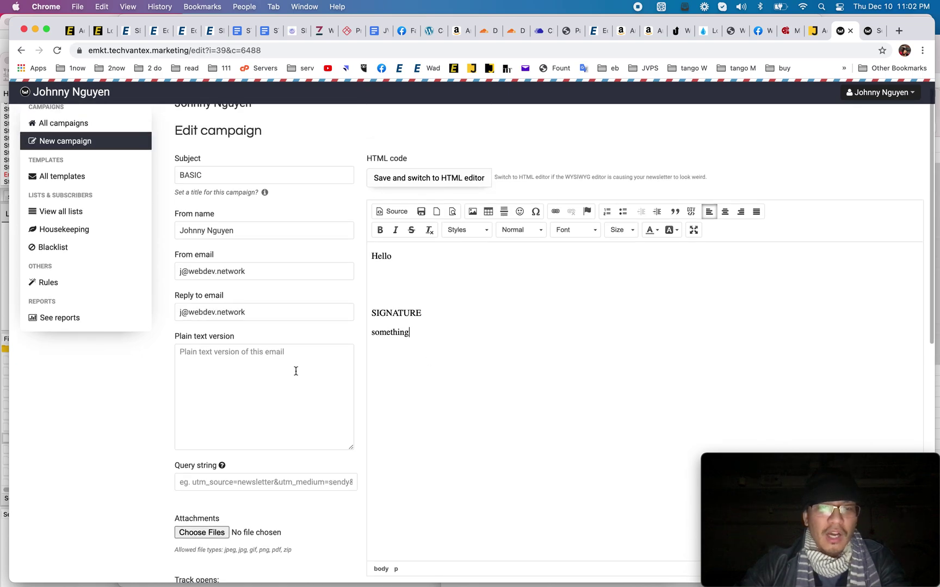
{"action": "scroll", "coordinate": [298, 377], "scroll_direction": "down", "scroll_amount": 10}
{"action": "scroll", "coordinate": [279, 298], "scroll_direction": "up", "scroll_amount": 3}
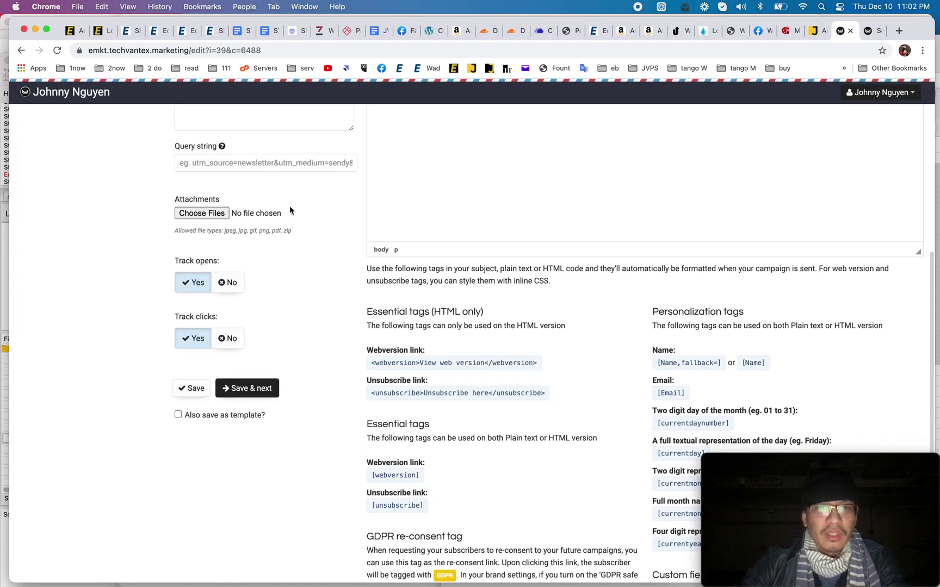
{"action": "scroll", "coordinate": [290, 210], "scroll_direction": "up", "scroll_amount": 1}
{"action": "mouse_move", "coordinate": [220, 162]}
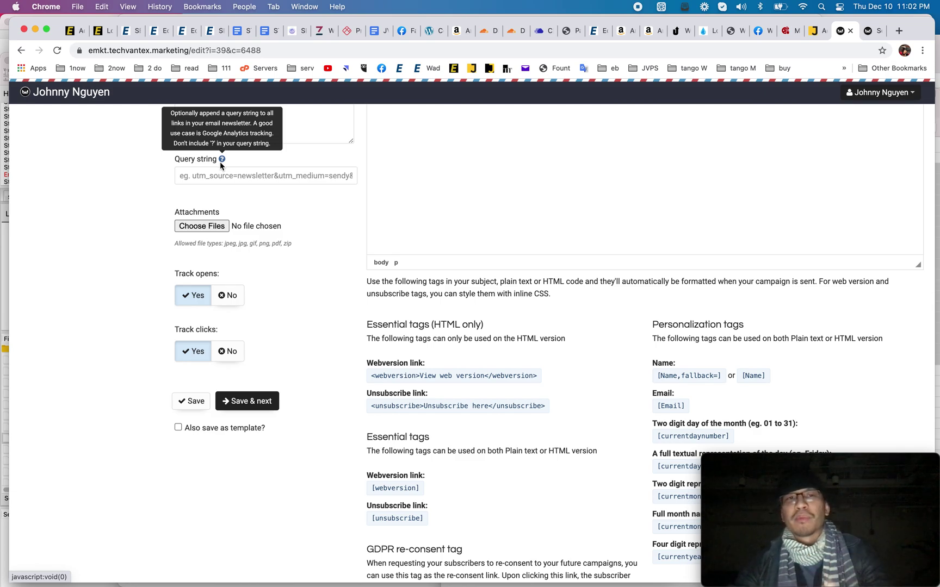
{"action": "scroll", "coordinate": [340, 283], "scroll_direction": "down", "scroll_amount": 5}
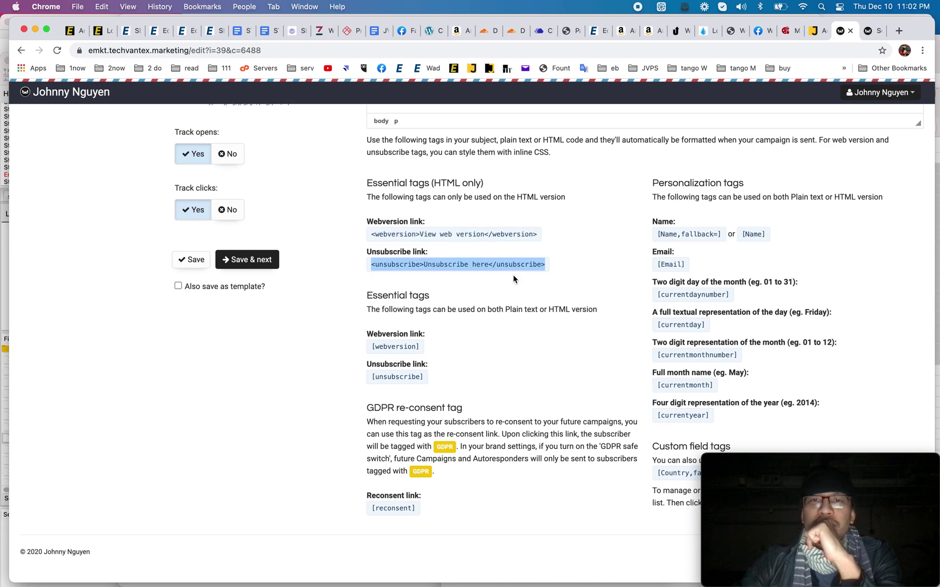
{"action": "scroll", "coordinate": [669, 275], "scroll_direction": "down", "scroll_amount": 1}
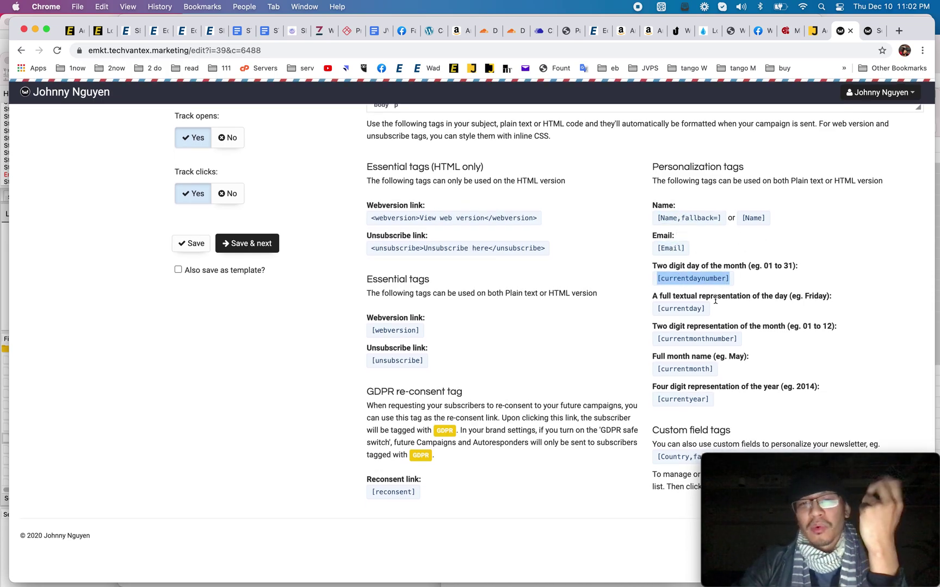
{"action": "scroll", "coordinate": [704, 292], "scroll_direction": "up", "scroll_amount": 10}
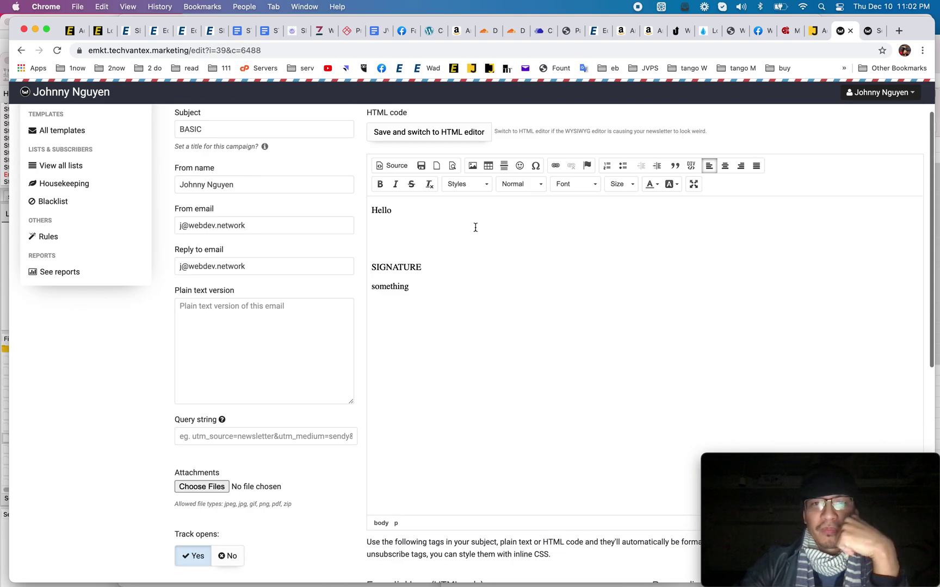
{"action": "left_click", "coordinate": [444, 217]}
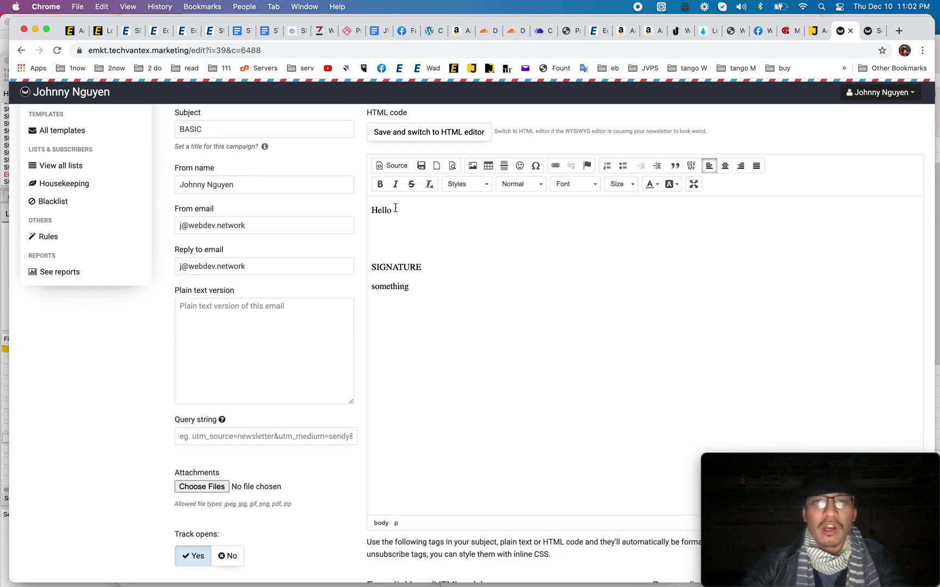
{"action": "scroll", "coordinate": [395, 208], "scroll_direction": "down", "scroll_amount": 10}
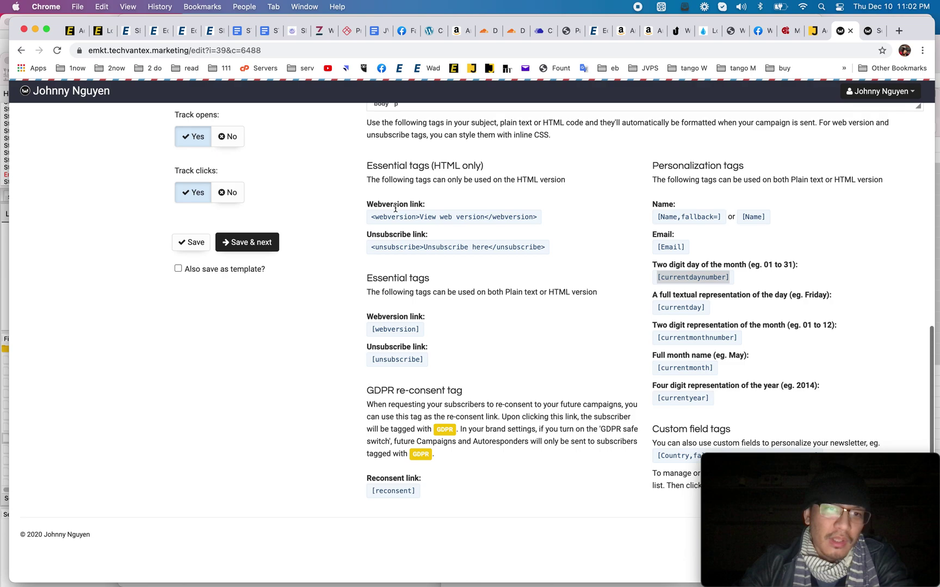
{"action": "left_click", "coordinate": [235, 243]}
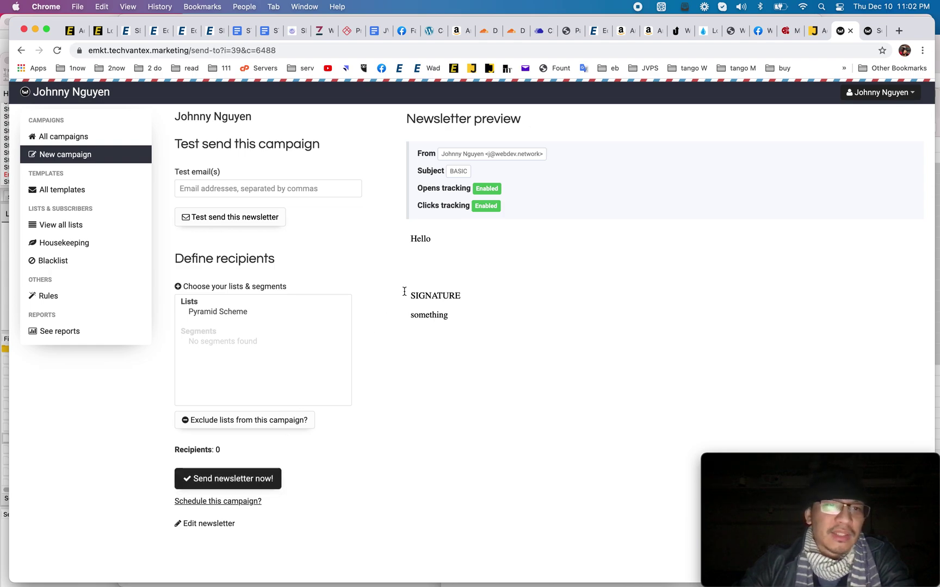
{"action": "left_click", "coordinate": [80, 201]}
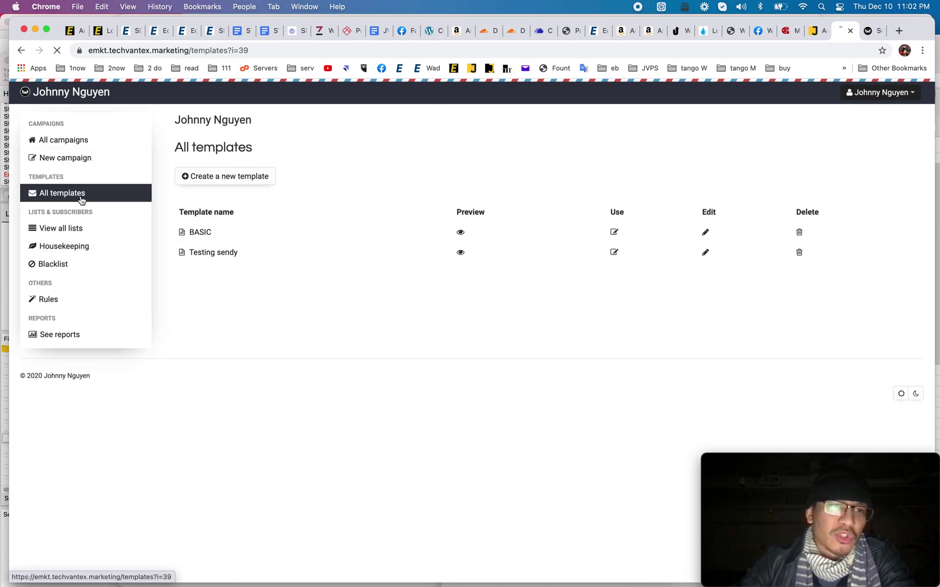
Step: Browse the lists overview, Housekeeping, Blacklist, Rules and campaign reports pages
{"action": "left_click", "coordinate": [91, 232]}
{"action": "left_click", "coordinate": [85, 247]}
{"action": "left_click", "coordinate": [82, 265]}
{"action": "left_click", "coordinate": [83, 299]}
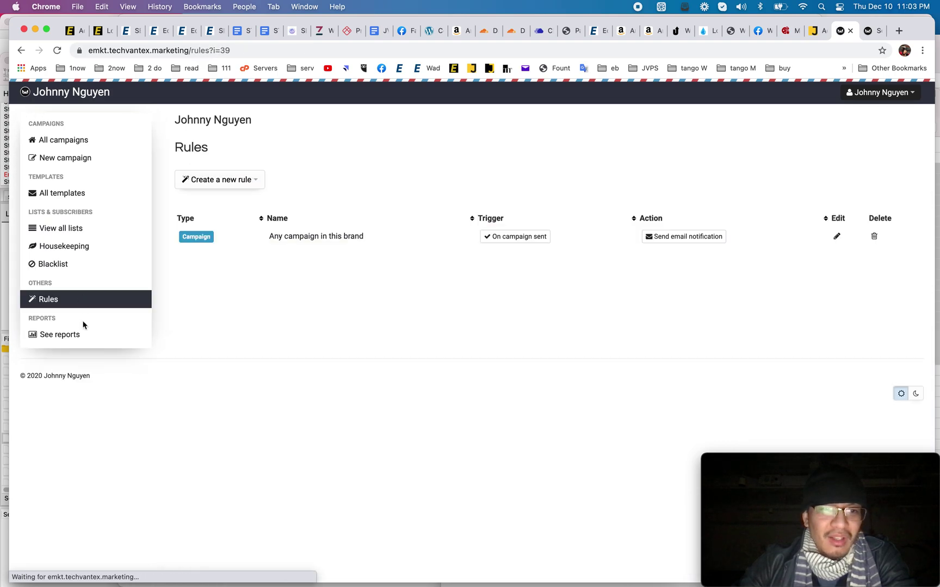
{"action": "left_click", "coordinate": [82, 334]}
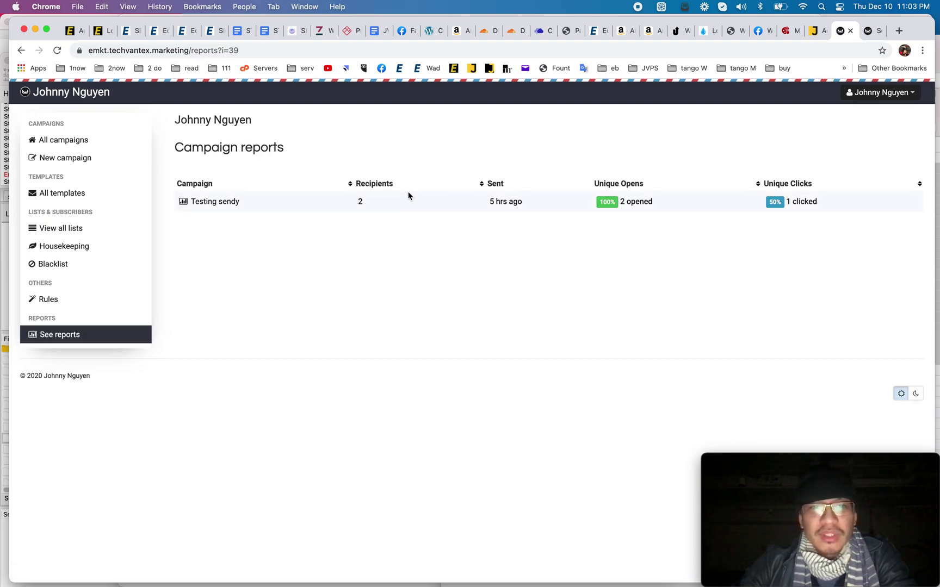
Step: Review the Testing sendy campaign report, then return to All campaigns
{"action": "left_click", "coordinate": [211, 203]}
{"action": "scroll", "coordinate": [248, 235], "scroll_direction": "down", "scroll_amount": 5}
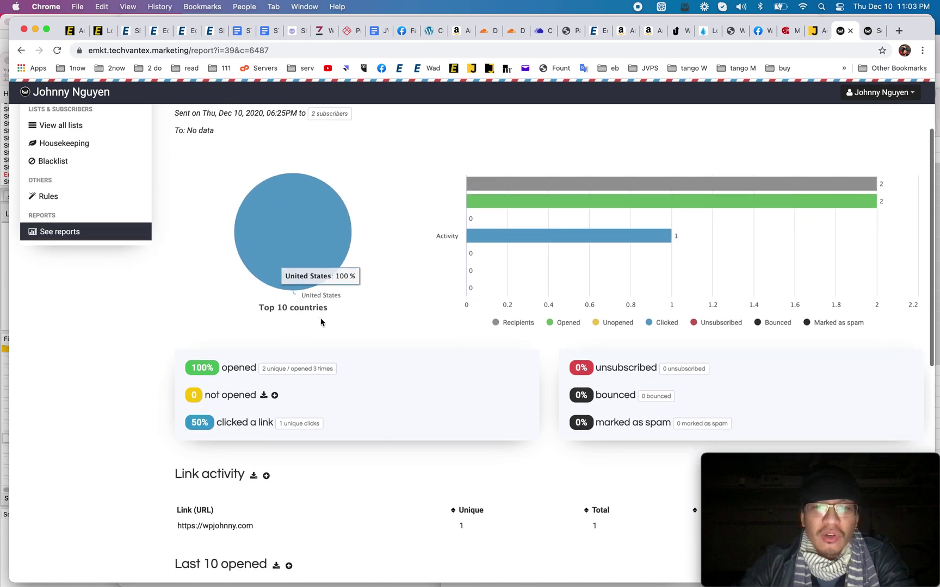
{"action": "scroll", "coordinate": [321, 322], "scroll_direction": "down", "scroll_amount": 10}
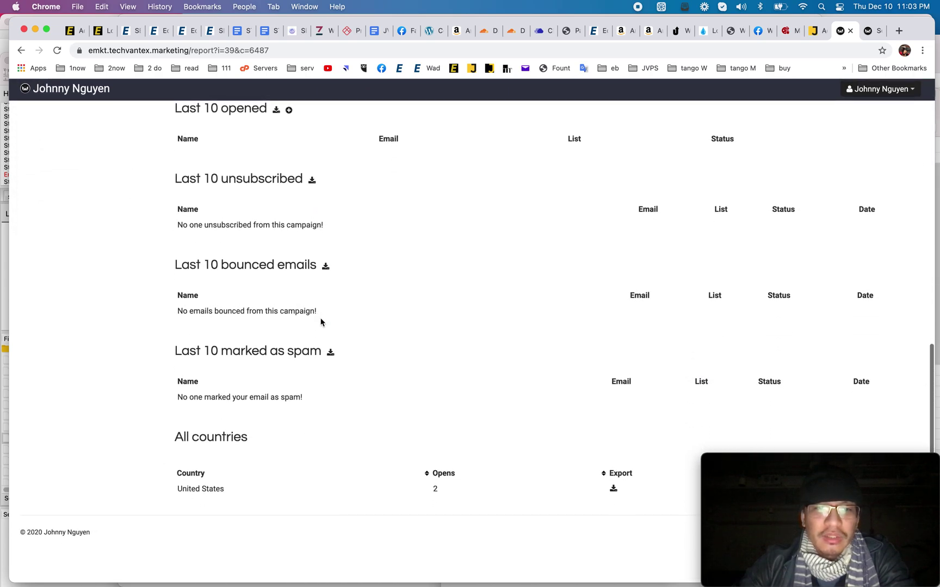
{"action": "scroll", "coordinate": [321, 322], "scroll_direction": "up", "scroll_amount": 15}
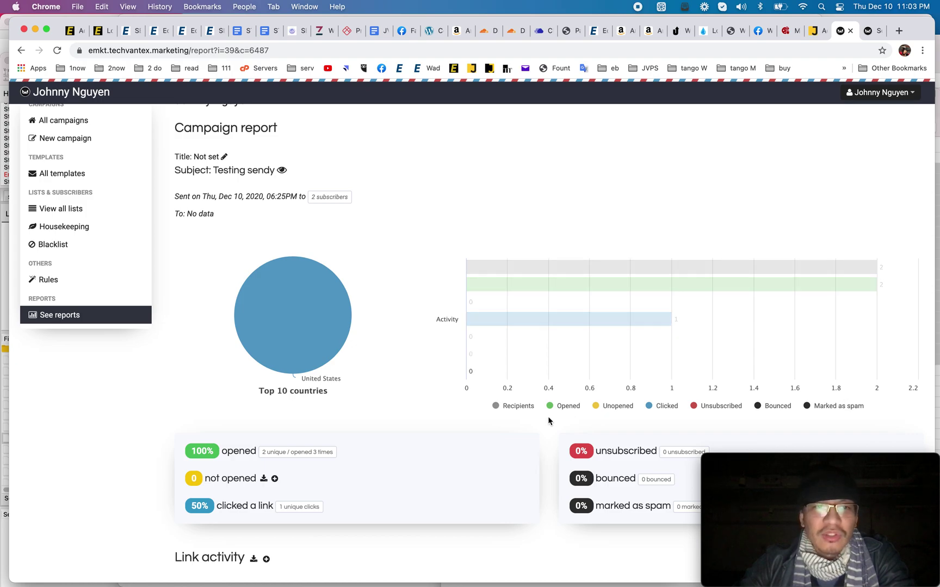
{"action": "scroll", "coordinate": [410, 296], "scroll_direction": "down", "scroll_amount": 8}
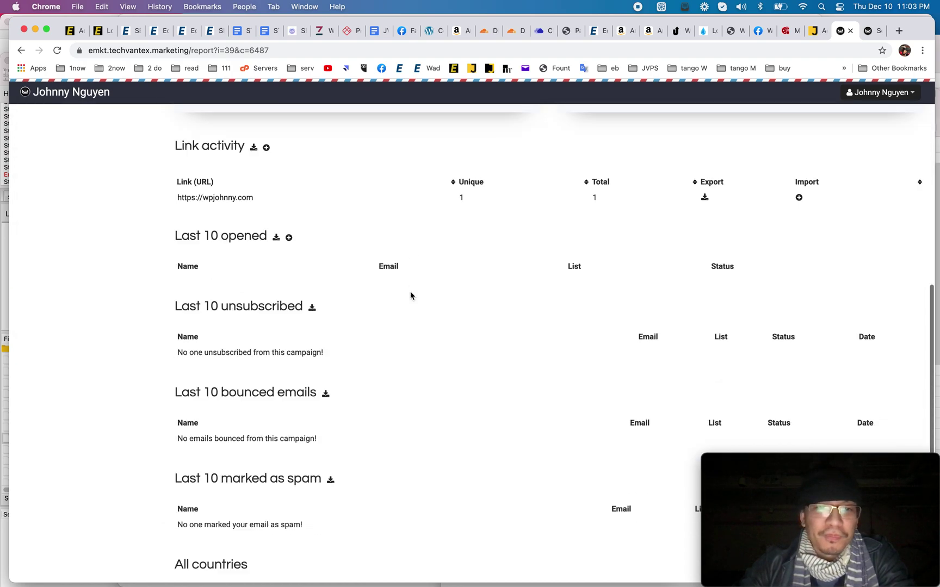
{"action": "scroll", "coordinate": [411, 295], "scroll_direction": "up", "scroll_amount": 8}
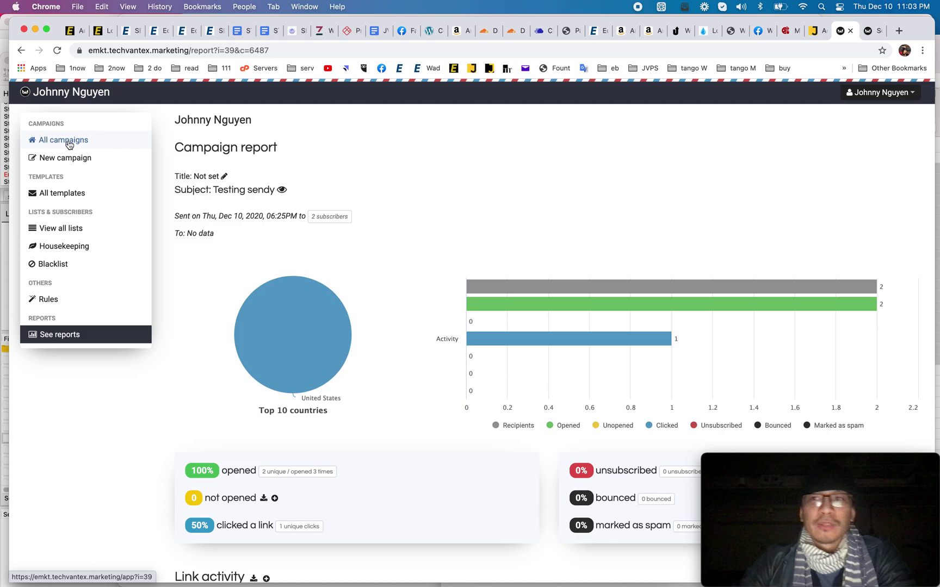
{"action": "left_click", "coordinate": [69, 145]}
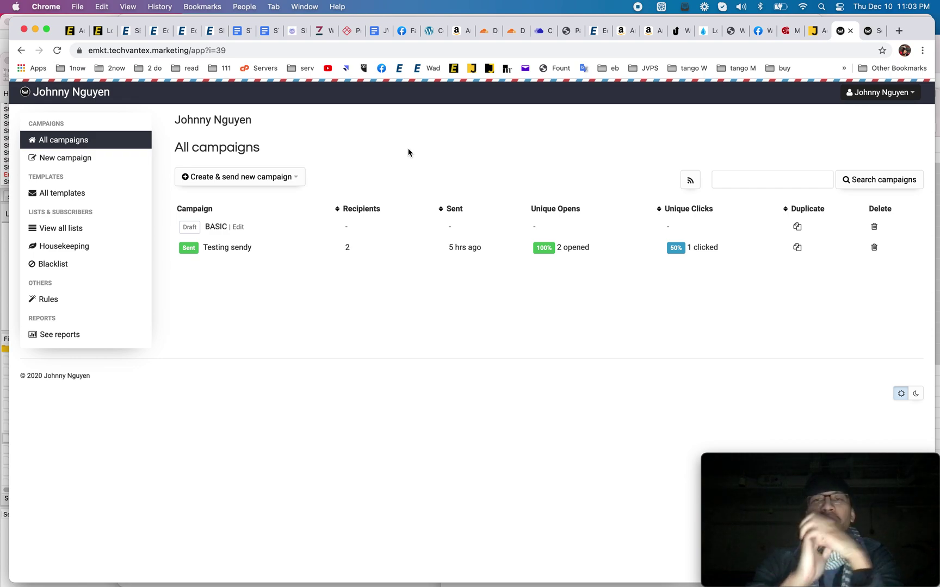
{"action": "left_click", "coordinate": [812, 31]}
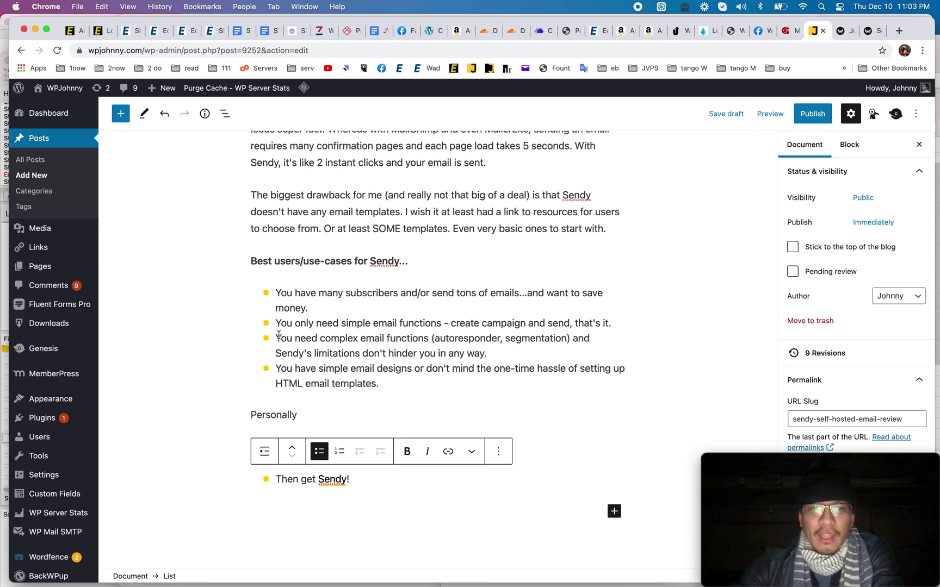
{"action": "left_click_drag", "start_coordinate": [279, 337], "coordinate": [454, 333]}
{"action": "left_click", "coordinate": [523, 339]}
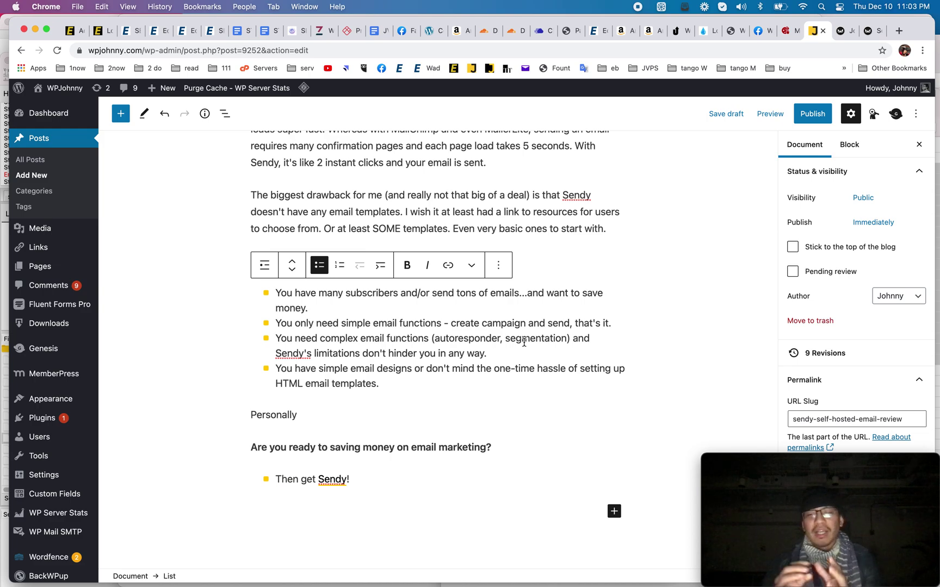
{"action": "left_click", "coordinate": [870, 31]}
{"action": "left_click", "coordinate": [848, 35]}
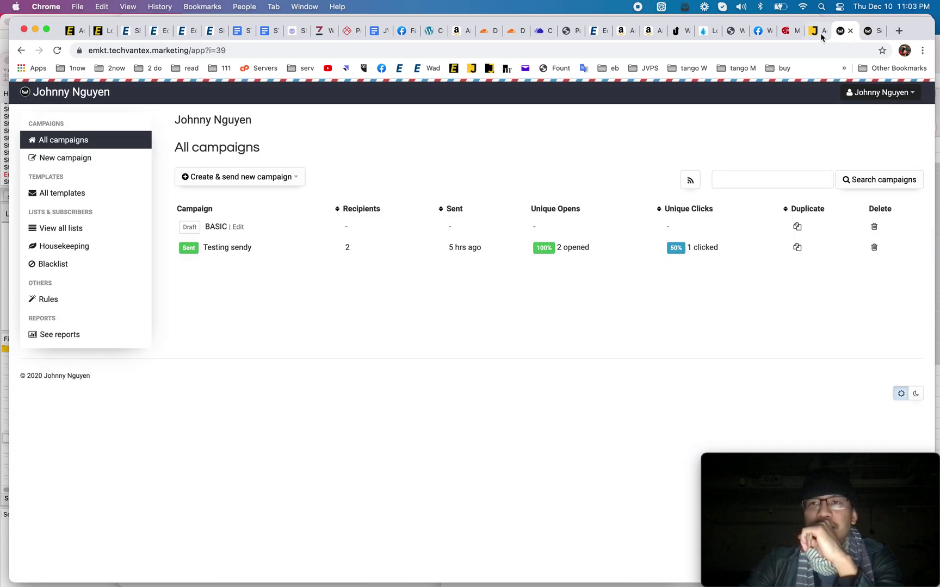
Step: Open the Pyramid Scheme list from View all lists and go to its segments
{"action": "left_click", "coordinate": [68, 228]}
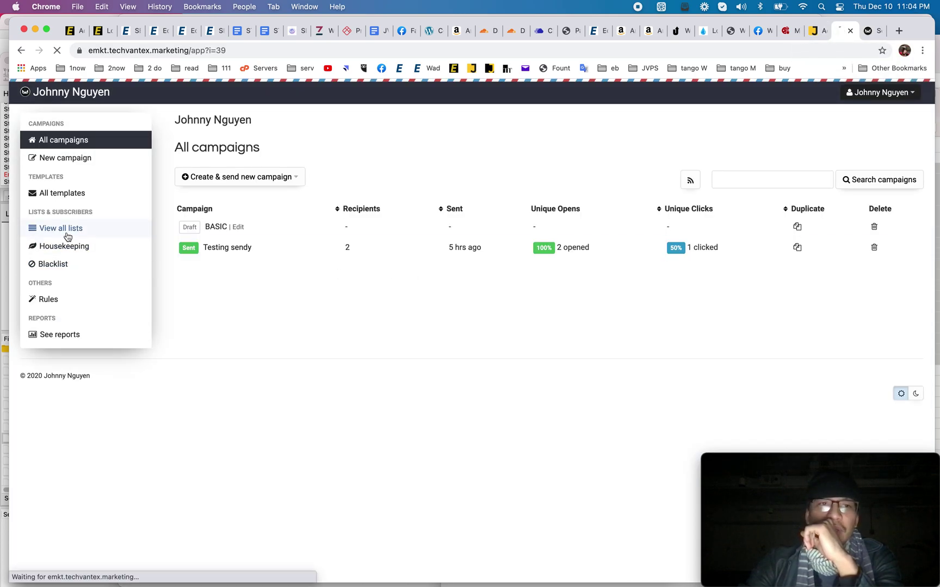
{"action": "left_click", "coordinate": [269, 237]}
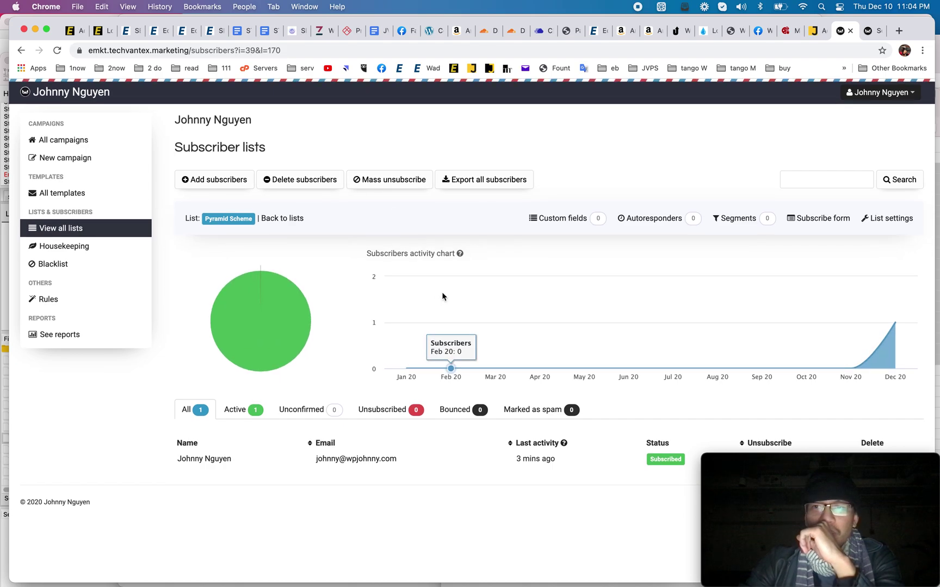
{"action": "left_click", "coordinate": [736, 219]}
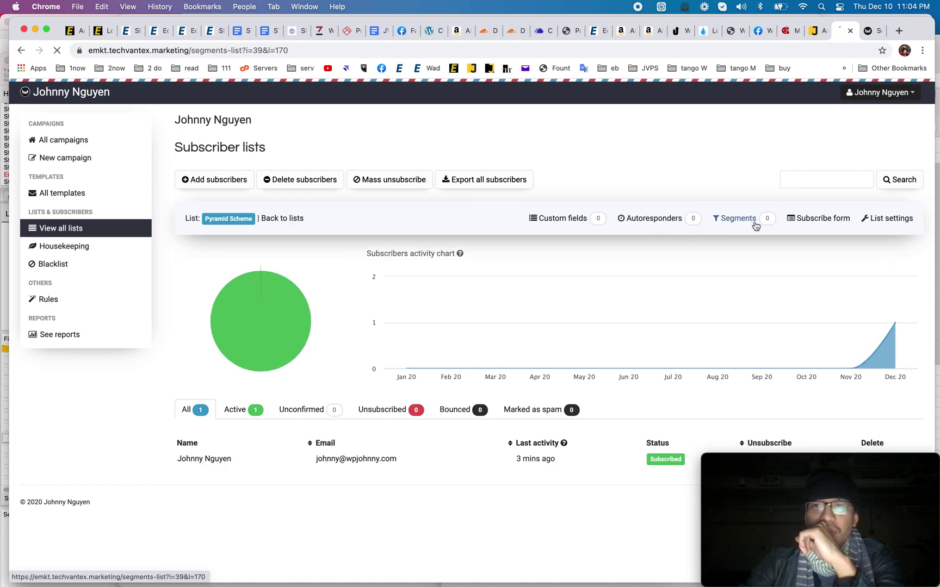
Step: Start a new Pyramid Scheme segment, view the condition field choices, then return to the WordPress draft
{"action": "left_click", "coordinate": [233, 231]}
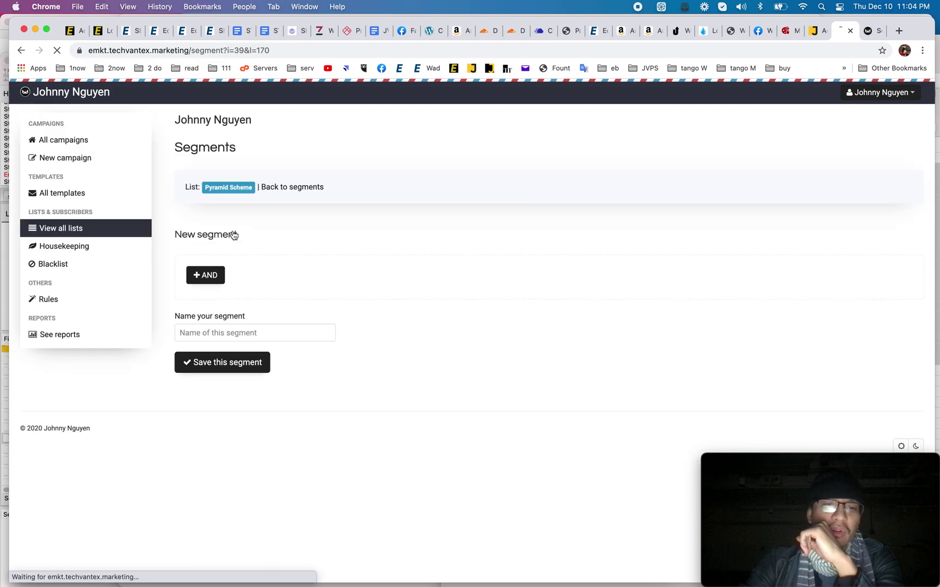
{"action": "left_click", "coordinate": [298, 301]}
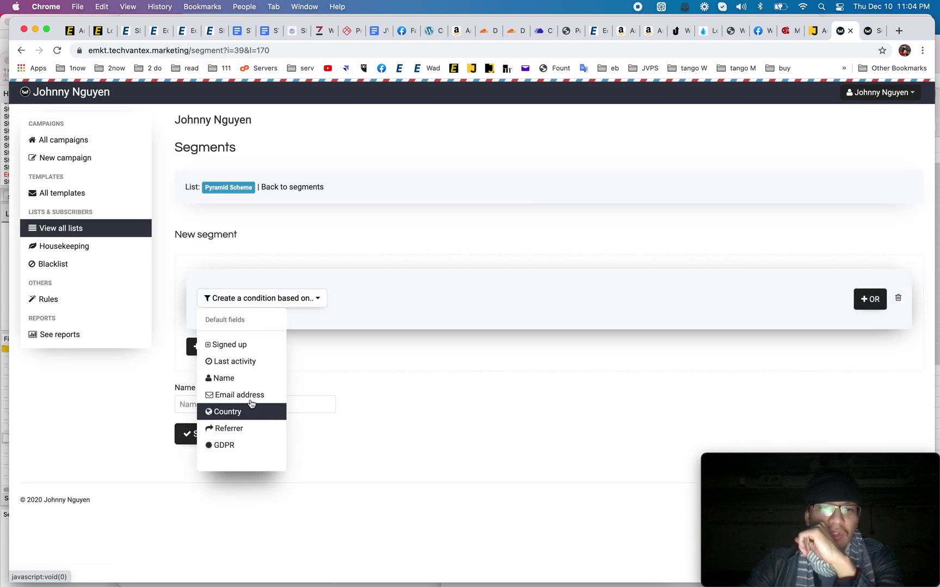
{"action": "left_click", "coordinate": [415, 319]}
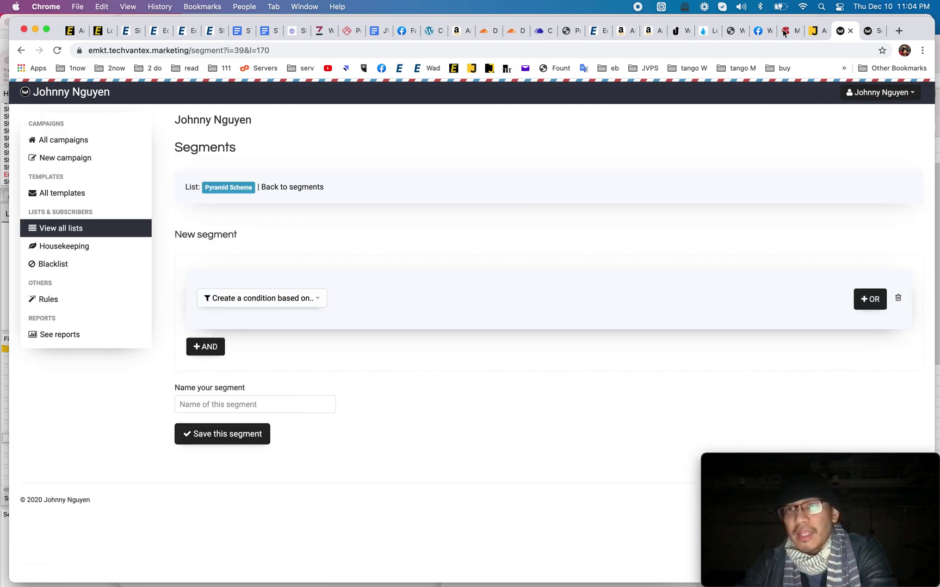
{"action": "left_click", "coordinate": [814, 31]}
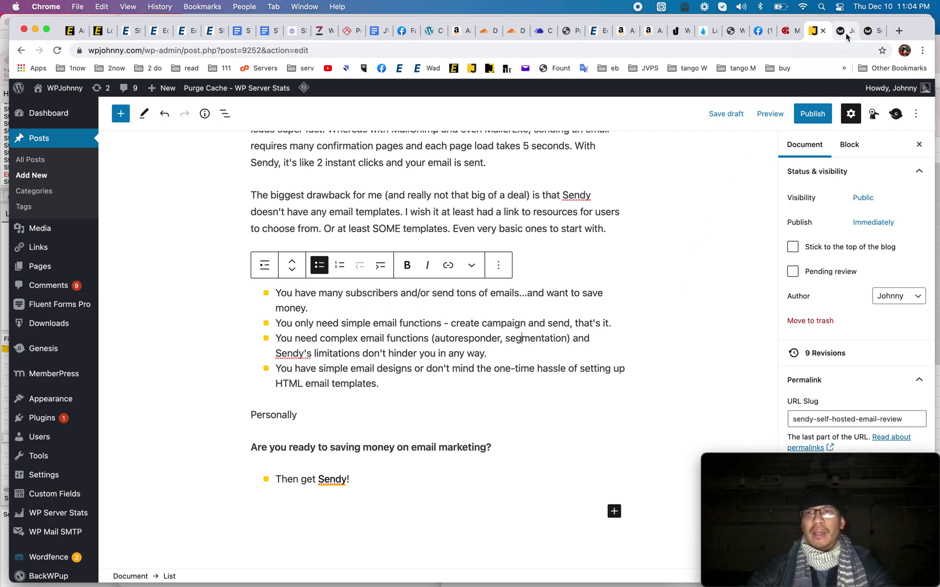
Step: Switch to the sendy.co website and scroll down through its features
{"action": "left_click", "coordinate": [868, 31]}
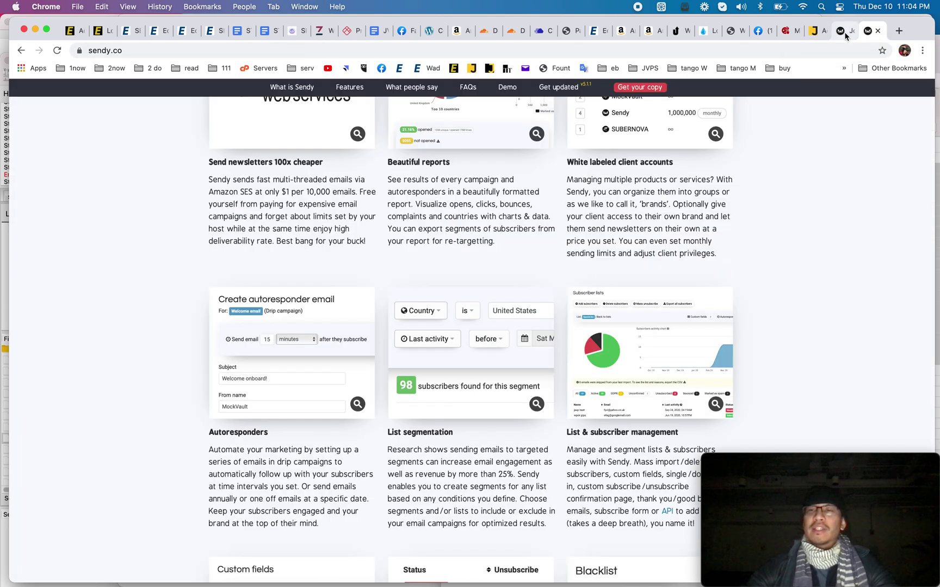
{"action": "left_click", "coordinate": [847, 34]}
{"action": "left_click", "coordinate": [868, 31]}
{"action": "scroll", "coordinate": [646, 299], "scroll_direction": "down", "scroll_amount": 10}
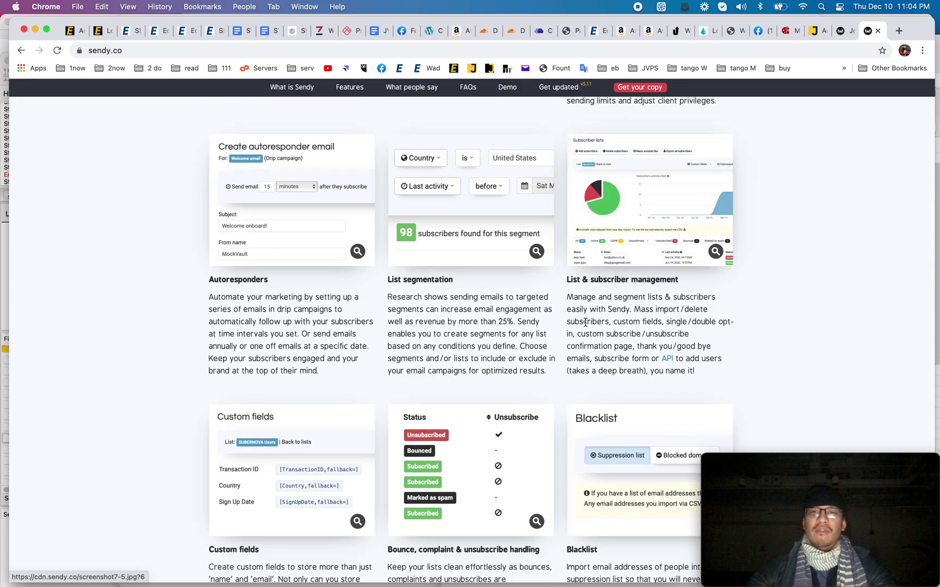
{"action": "scroll", "coordinate": [646, 299], "scroll_direction": "down", "scroll_amount": 5}
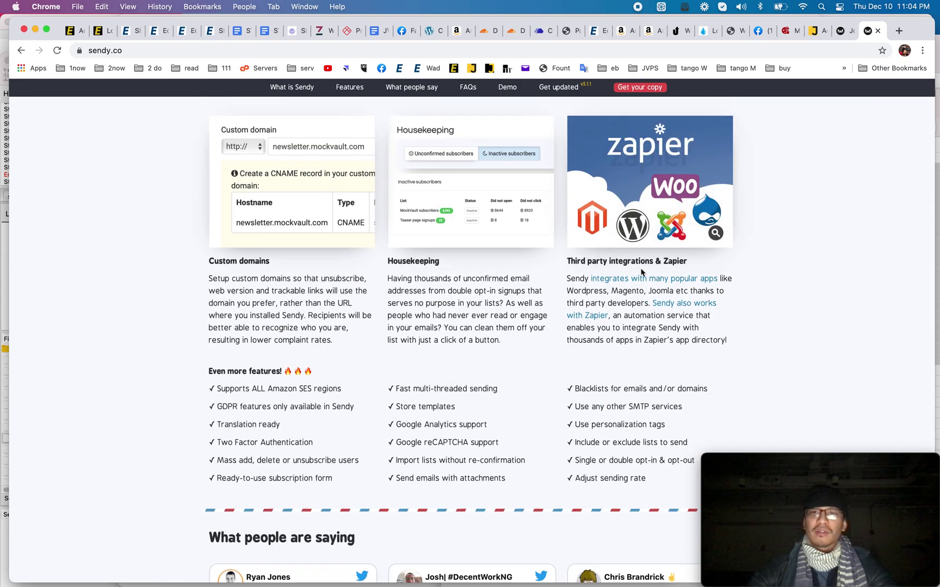
Step: Preview the third-party integrations & Zapier illustration, then scroll back to the homepage headline
{"action": "left_click", "coordinate": [650, 230]}
{"action": "left_click", "coordinate": [772, 231]}
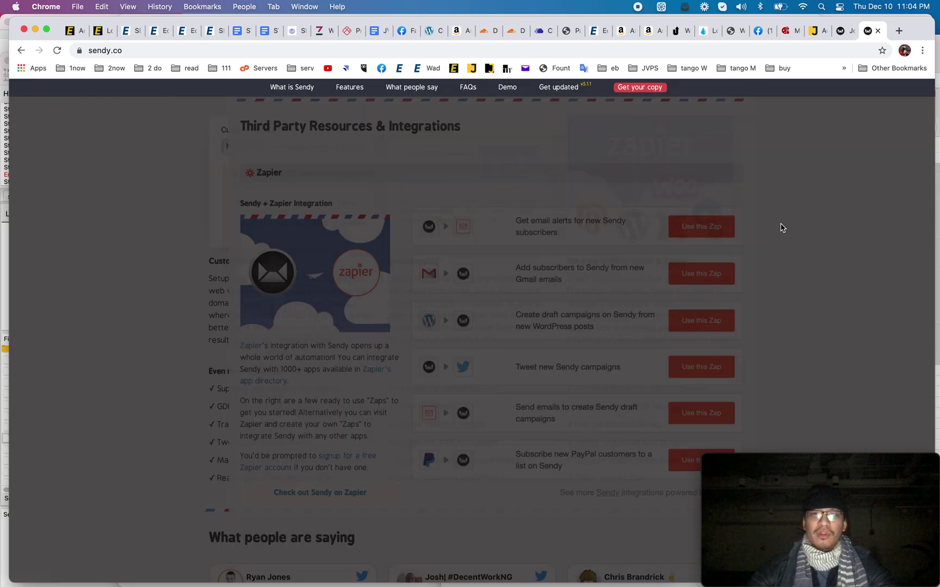
{"action": "scroll", "coordinate": [635, 301], "scroll_direction": "down", "scroll_amount": 1}
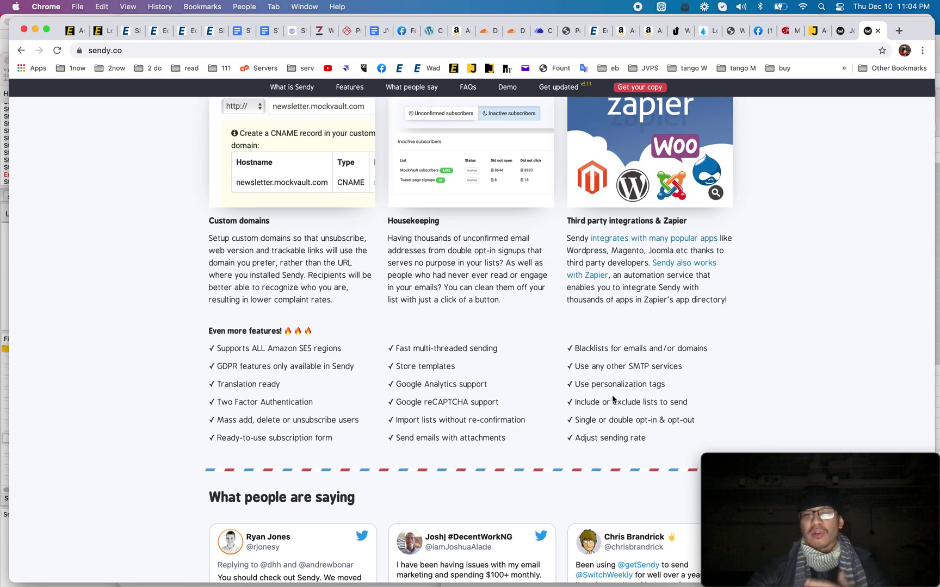
{"action": "scroll", "coordinate": [613, 400], "scroll_direction": "down", "scroll_amount": 2}
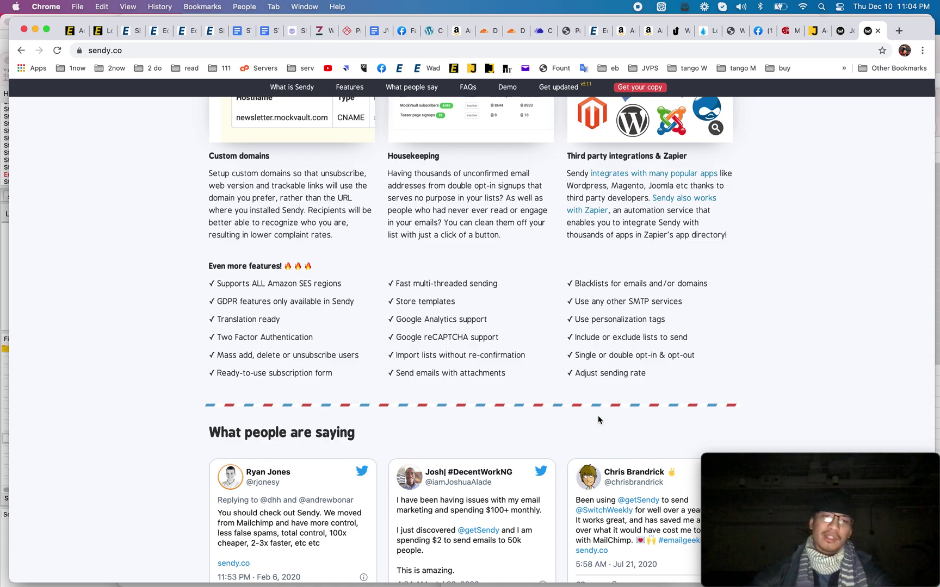
{"action": "scroll", "coordinate": [798, 247], "scroll_direction": "up", "scroll_amount": 6}
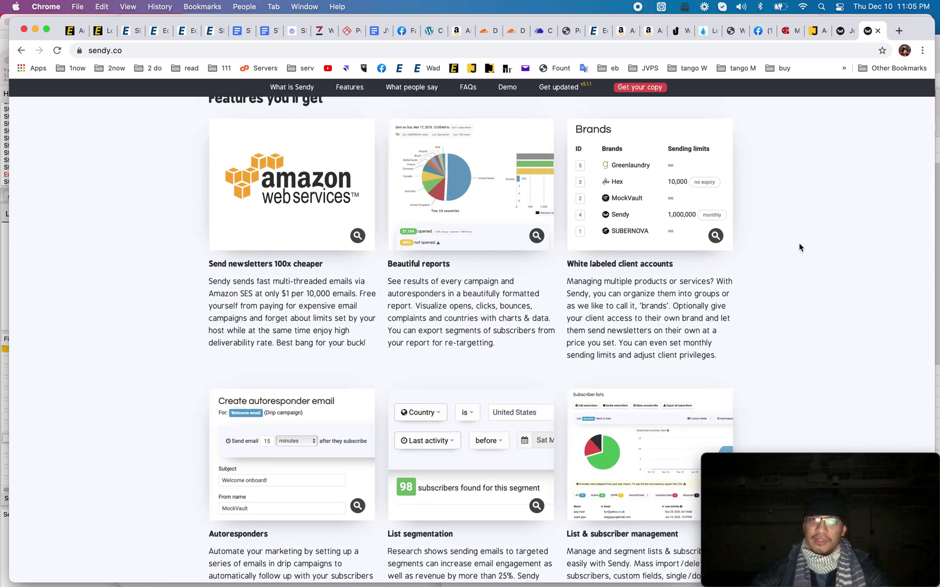
{"action": "scroll", "coordinate": [799, 247], "scroll_direction": "up", "scroll_amount": 10}
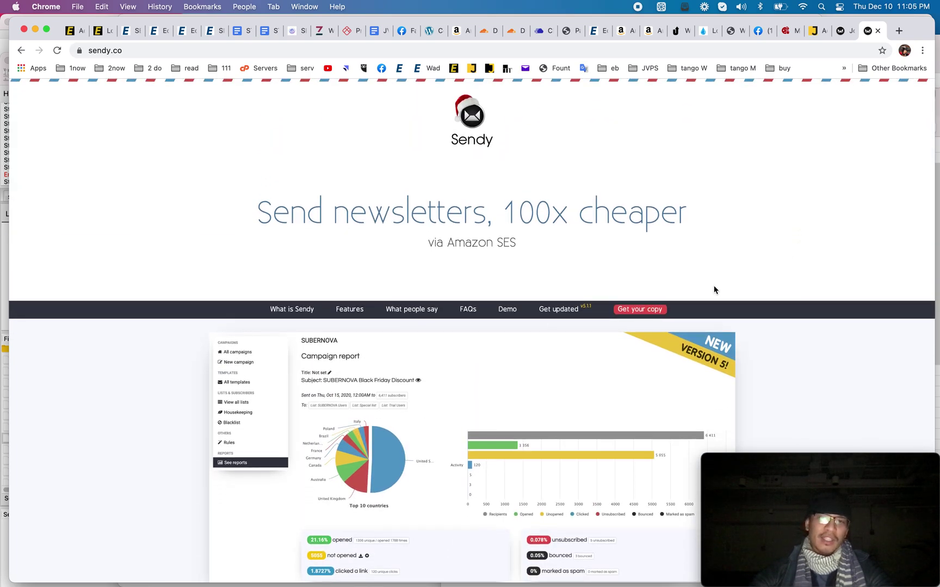
Step: Read the Keep up to date release notes, highlighting the Upgrade to version 5.x price heading
{"action": "left_click", "coordinate": [565, 310]}
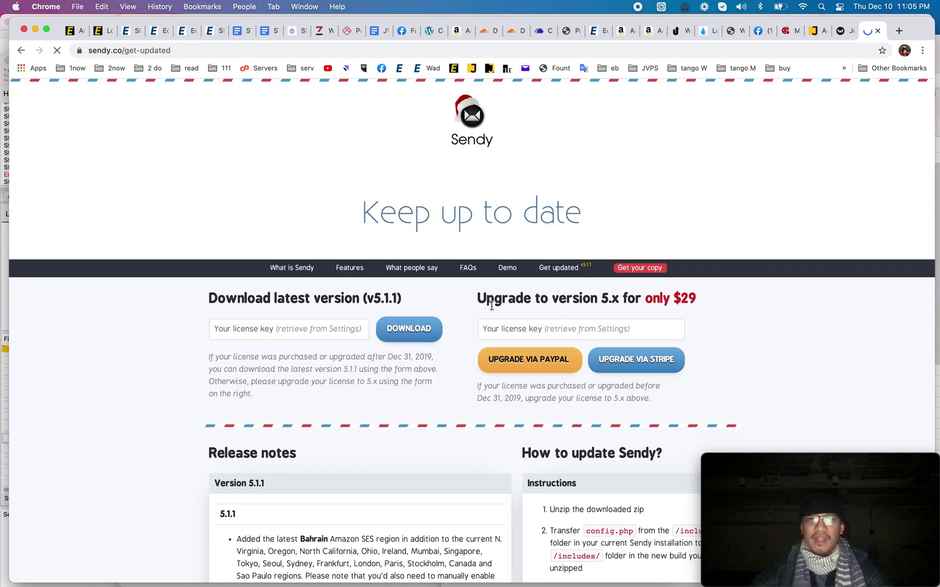
{"action": "scroll", "coordinate": [429, 376], "scroll_direction": "down", "scroll_amount": 2}
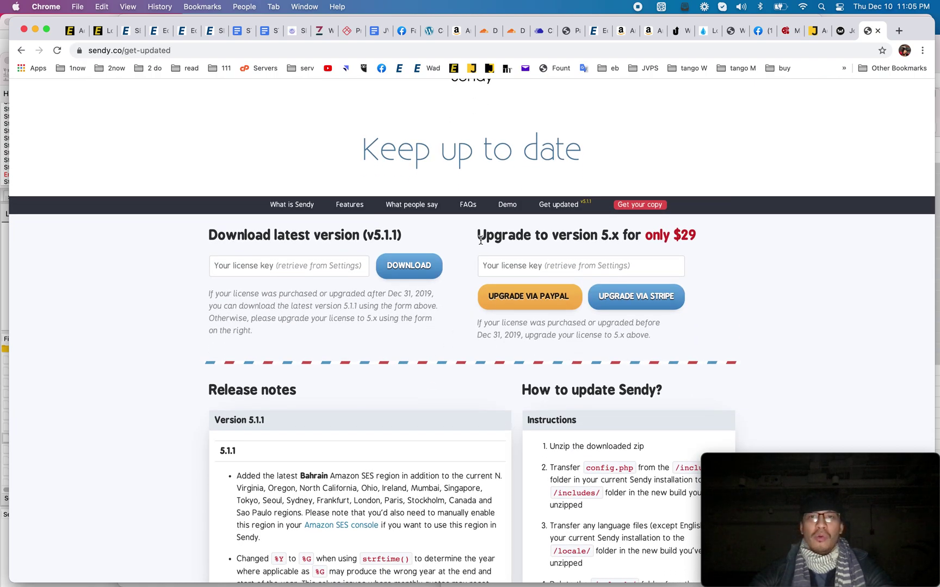
{"action": "left_click_drag", "start_coordinate": [689, 235], "coordinate": [497, 228]}
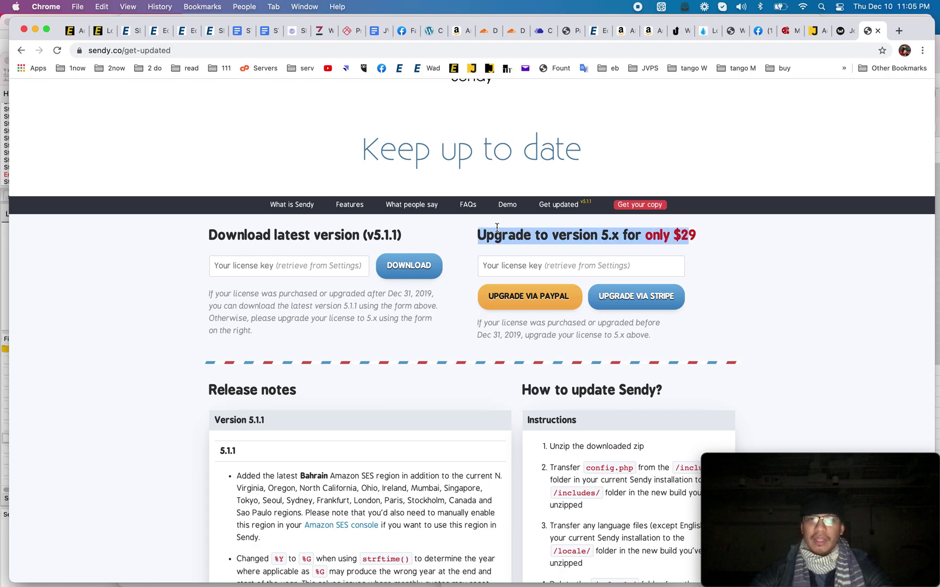
{"action": "scroll", "coordinate": [476, 466], "scroll_direction": "down", "scroll_amount": 5}
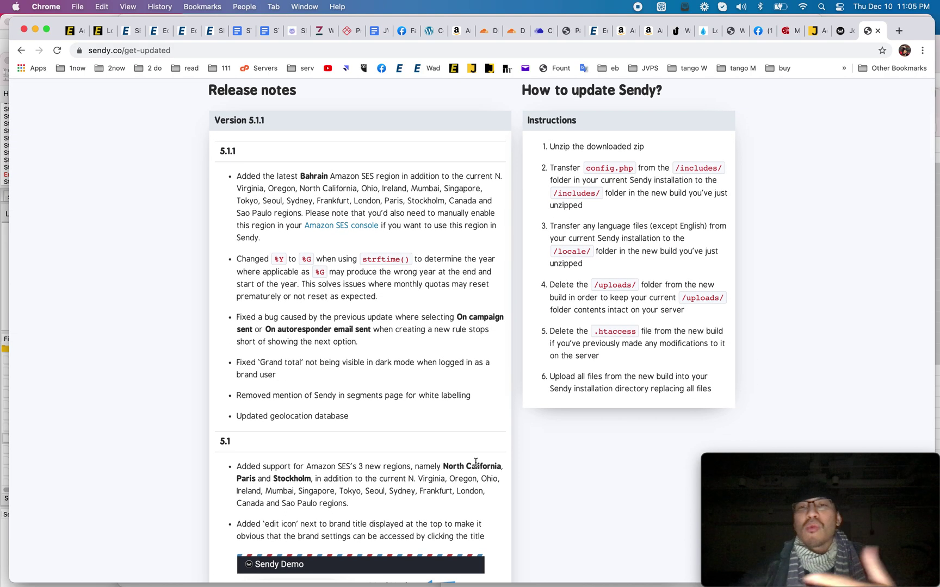
{"action": "scroll", "coordinate": [476, 462], "scroll_direction": "down", "scroll_amount": 3}
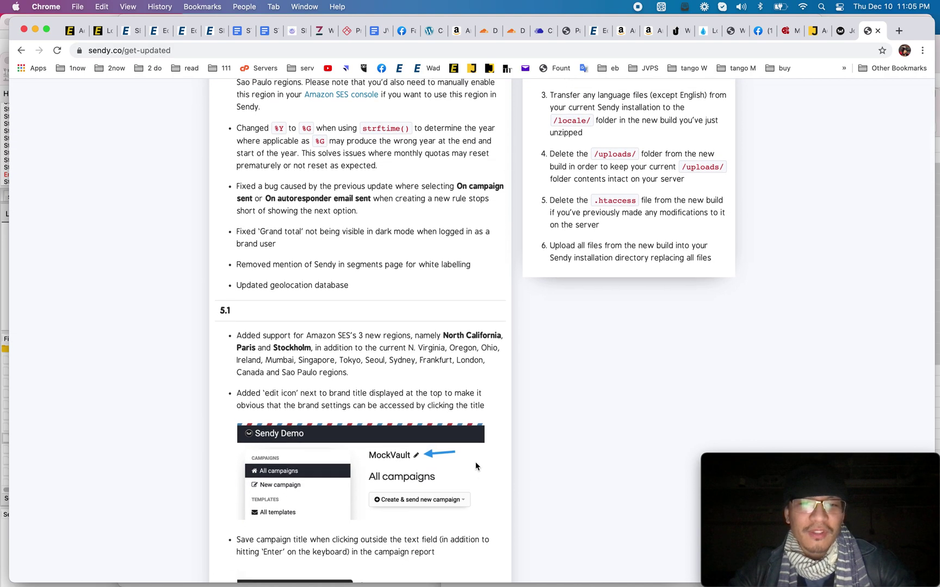
{"action": "scroll", "coordinate": [380, 305], "scroll_direction": "up", "scroll_amount": 10}
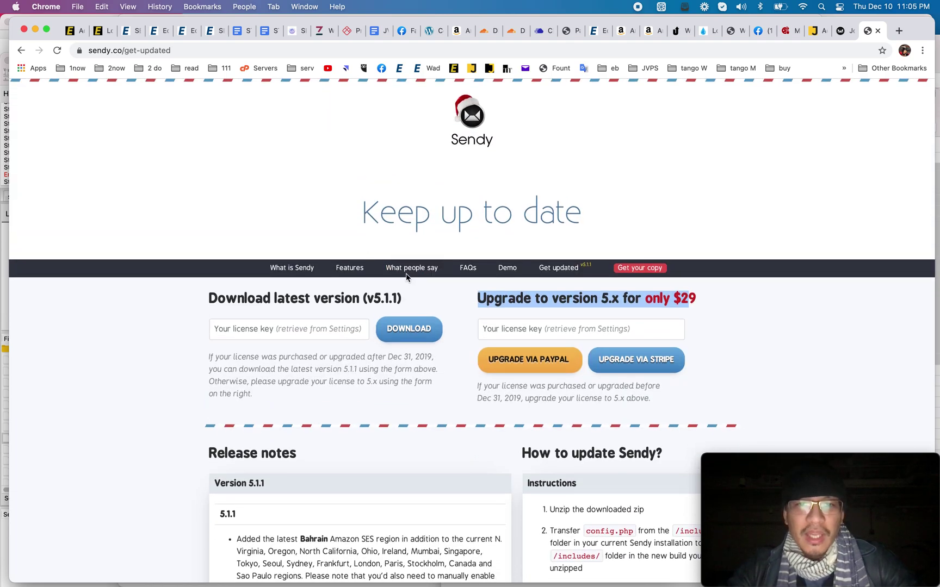
Step: Visit the What people say section, then return to the Sendy Segments page
{"action": "left_click", "coordinate": [408, 269]}
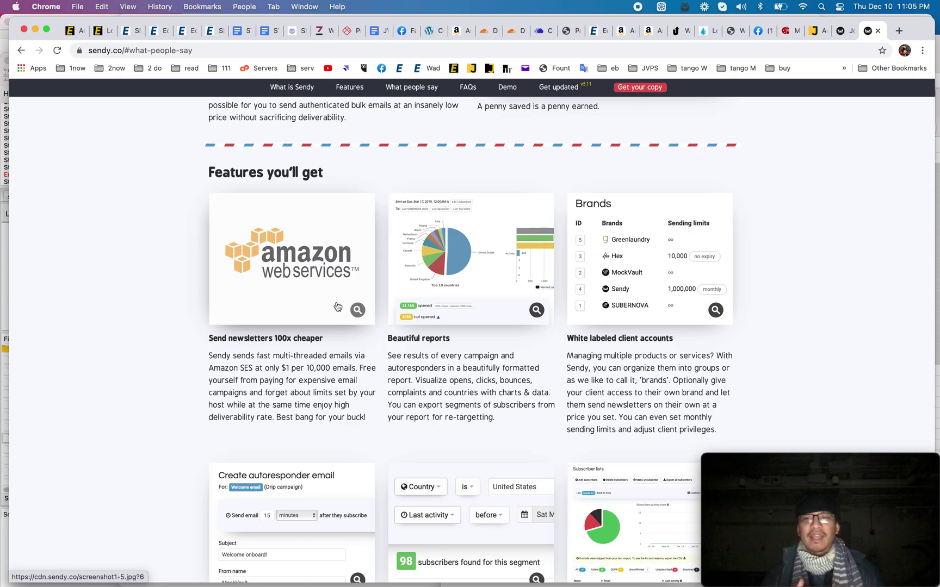
{"action": "scroll", "coordinate": [337, 307], "scroll_direction": "up", "scroll_amount": 10}
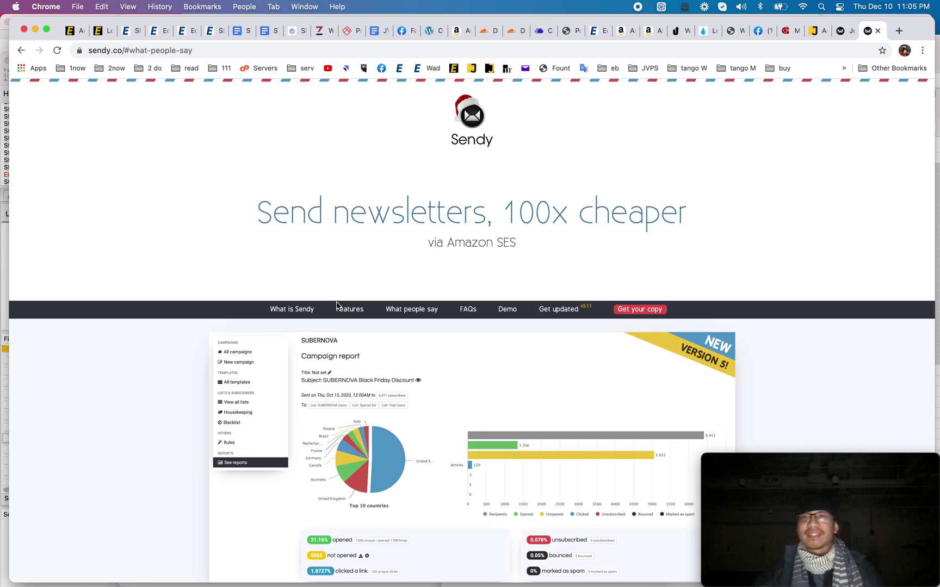
{"action": "left_click", "coordinate": [836, 34]}
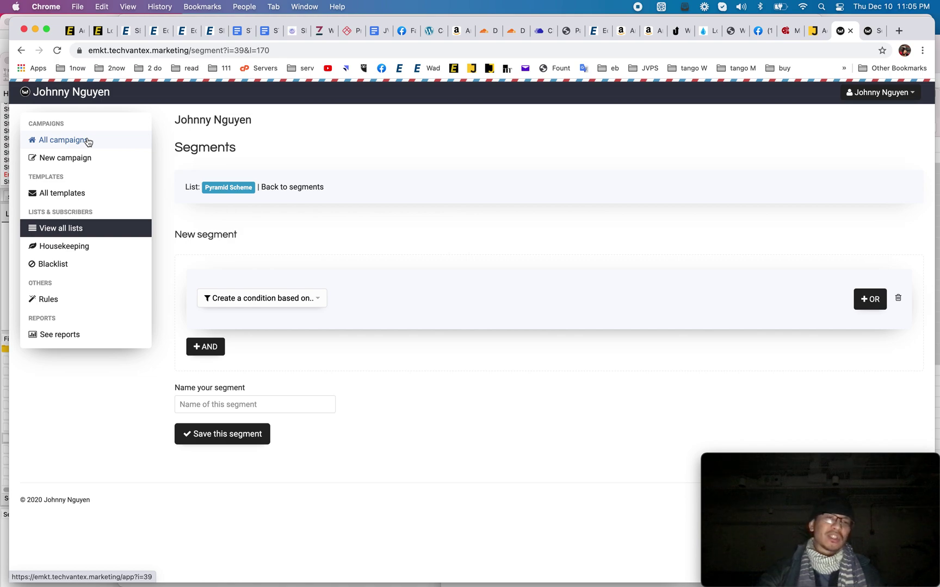
Step: Show Sendy's All campaigns list, then switch to the My Pizza Shop website
{"action": "left_click", "coordinate": [87, 140]}
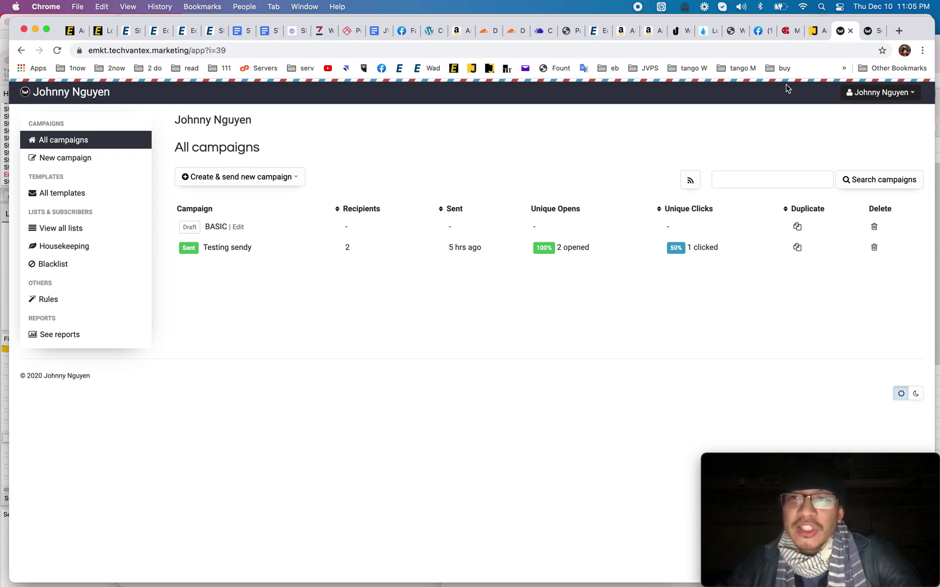
{"action": "left_click", "coordinate": [789, 35]}
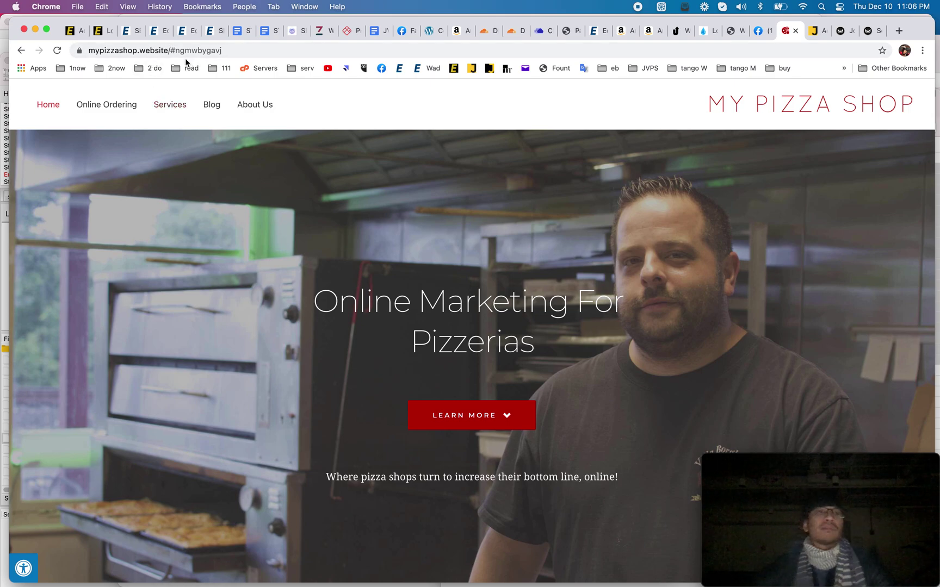
Step: Scroll the My Pizza Shop homepage and open the LET'S START get-started page
{"action": "scroll", "coordinate": [338, 335], "scroll_direction": "down", "scroll_amount": 10}
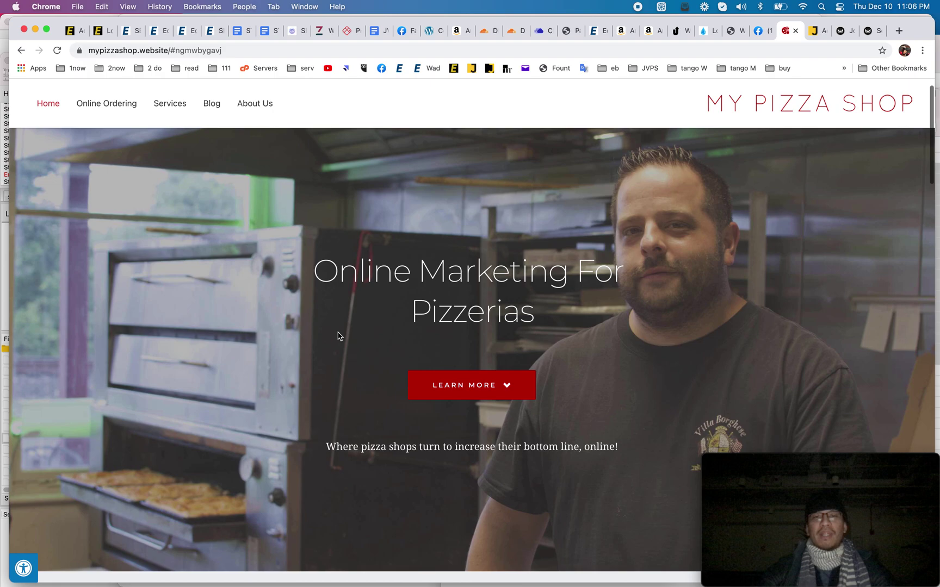
{"action": "scroll", "coordinate": [338, 336], "scroll_direction": "down", "scroll_amount": 1}
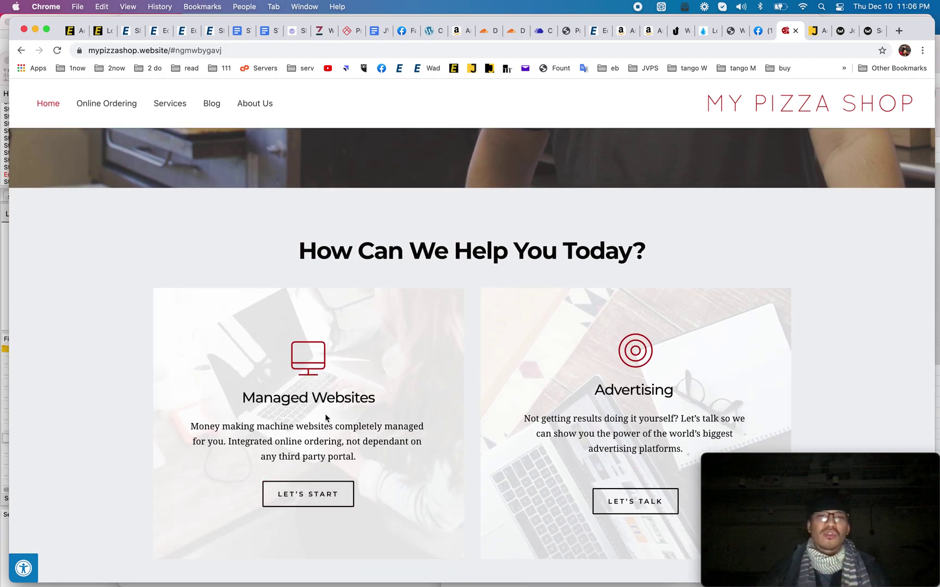
{"action": "scroll", "coordinate": [320, 435], "scroll_direction": "down", "scroll_amount": 2}
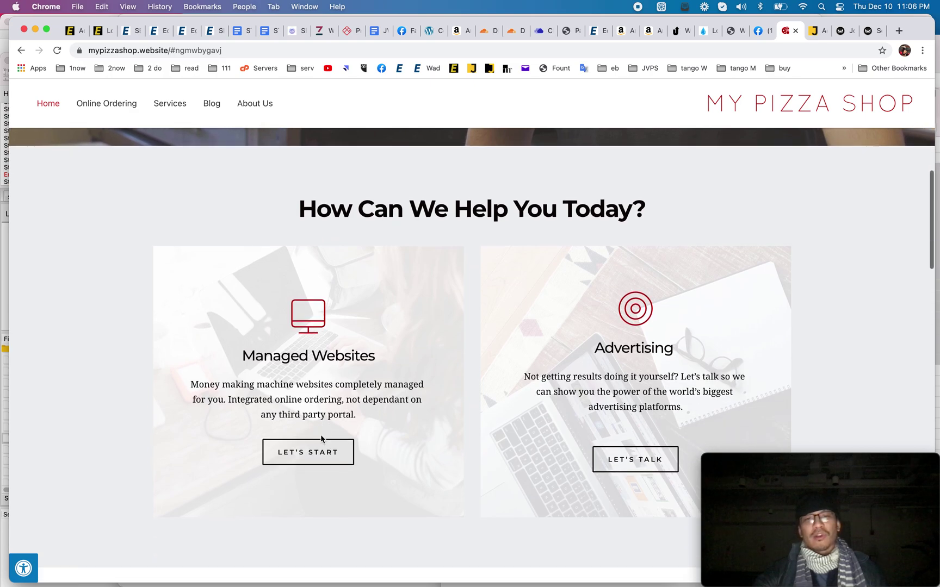
{"action": "left_click", "coordinate": [313, 456]}
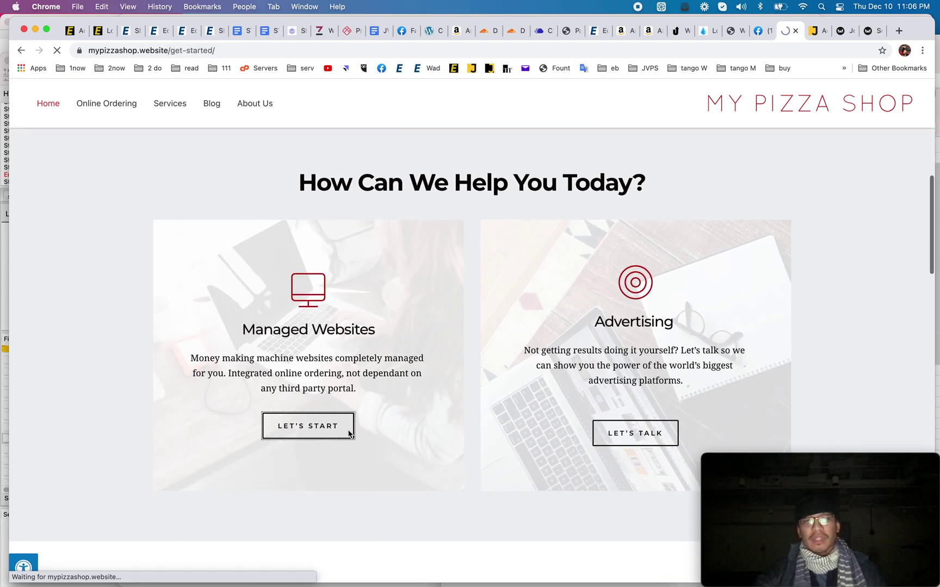
Step: Browse the $299-per-month get-started page, go back, and return to Sendy's All campaigns
{"action": "scroll", "coordinate": [367, 327], "scroll_direction": "down", "scroll_amount": 14}
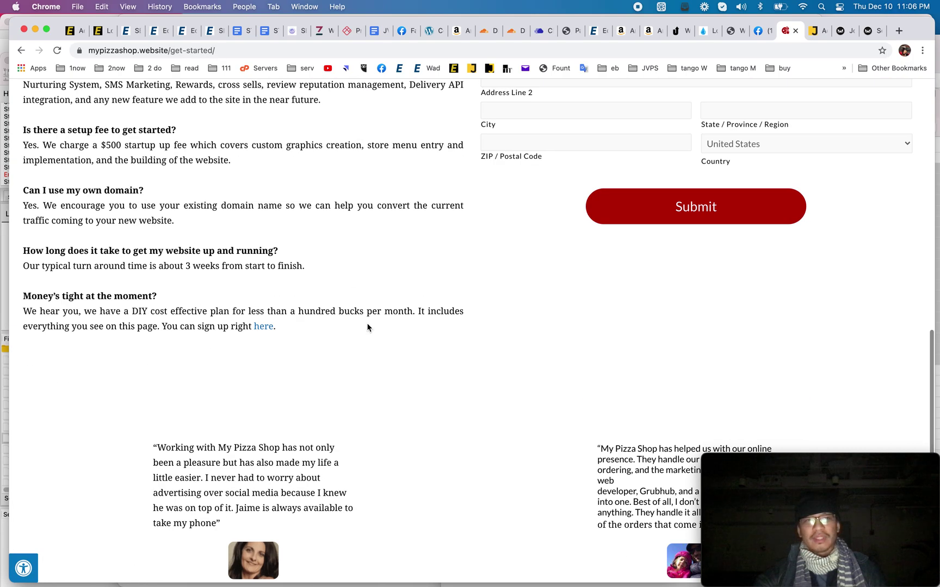
{"action": "scroll", "coordinate": [367, 327], "scroll_direction": "up", "scroll_amount": 7}
{"action": "scroll", "coordinate": [368, 327], "scroll_direction": "up", "scroll_amount": 4}
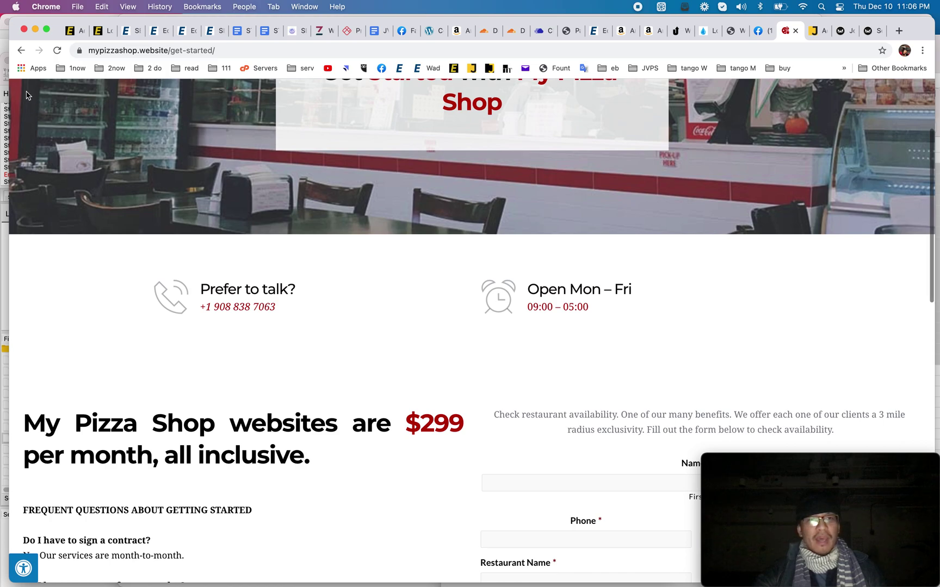
{"action": "left_click", "coordinate": [22, 51]}
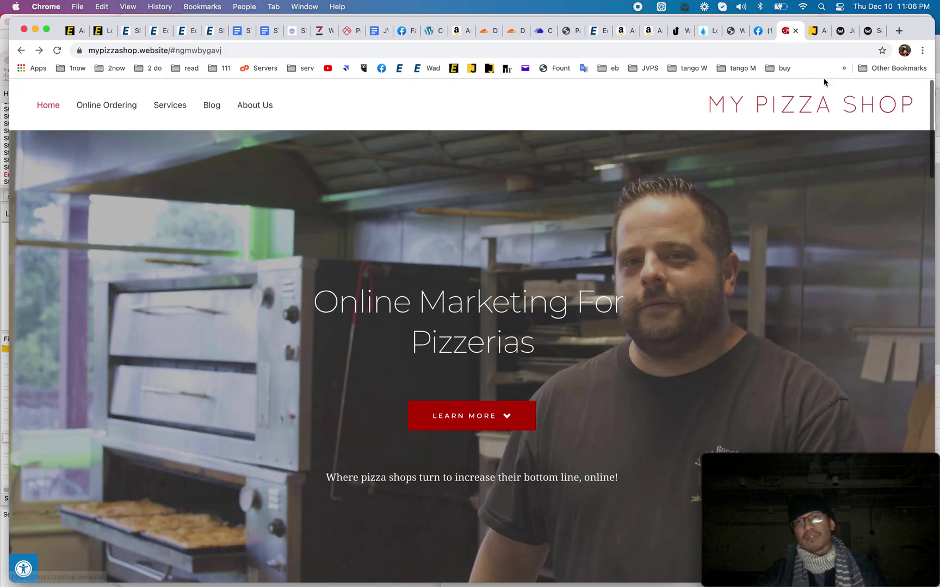
{"action": "left_click", "coordinate": [819, 32]}
{"action": "left_click", "coordinate": [843, 32]}
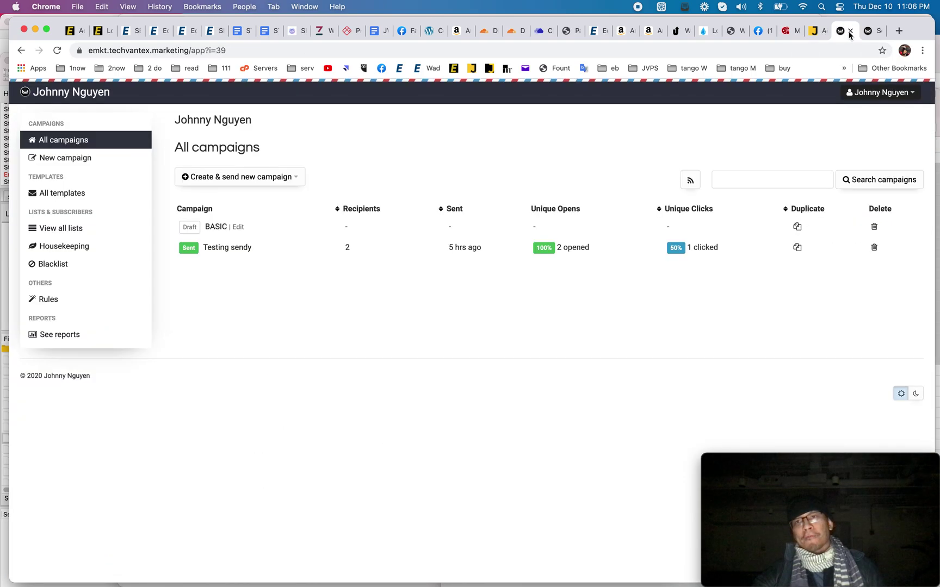
{"action": "left_click", "coordinate": [865, 32]}
{"action": "scroll", "coordinate": [682, 330], "scroll_direction": "down", "scroll_amount": 10}
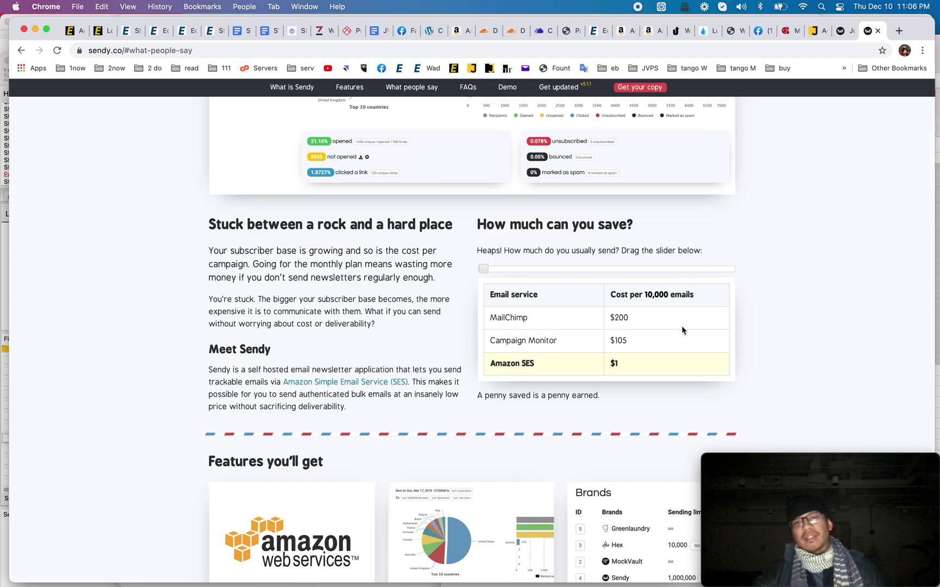
{"action": "scroll", "coordinate": [683, 330], "scroll_direction": "down", "scroll_amount": 10}
{"action": "scroll", "coordinate": [683, 330], "scroll_direction": "down", "scroll_amount": 3}
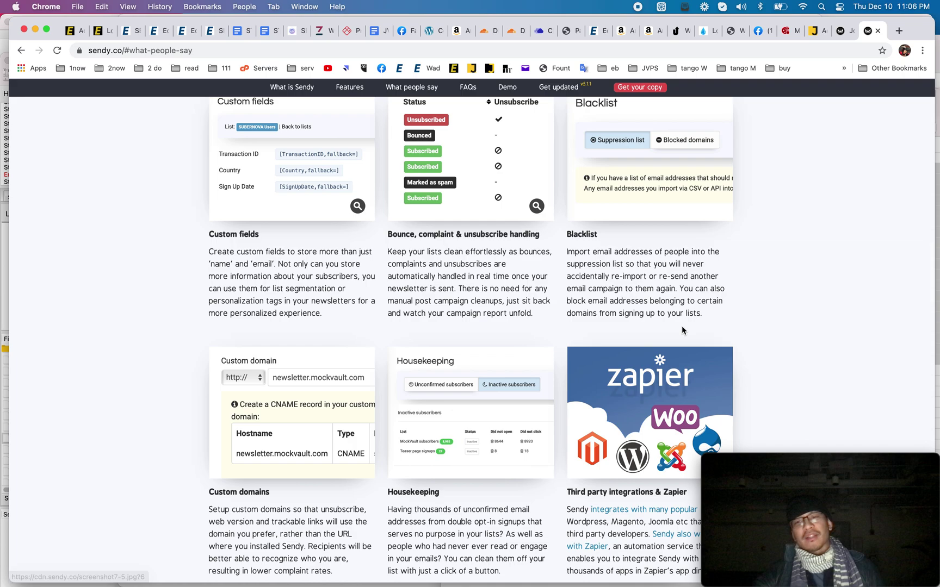
{"action": "left_click", "coordinate": [846, 32]}
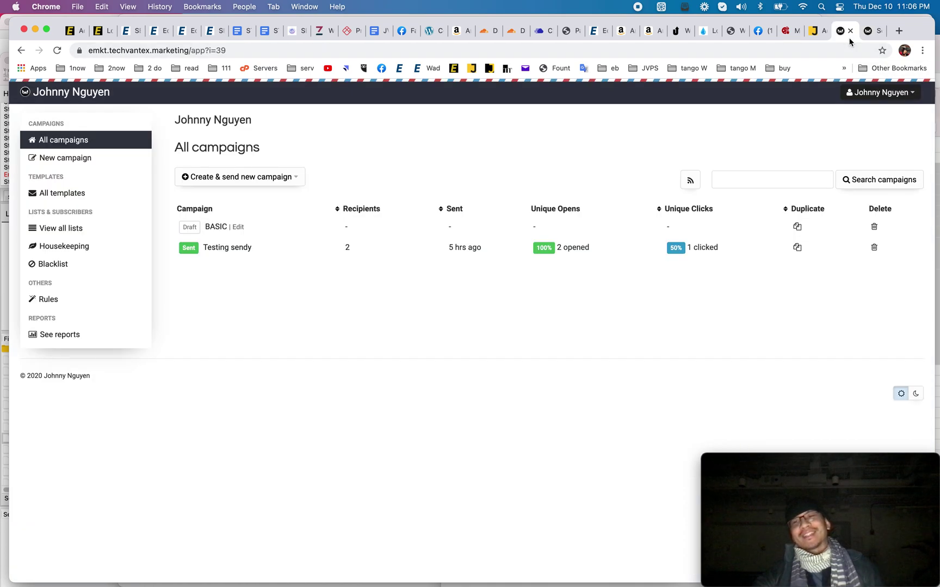
{"action": "left_click", "coordinate": [810, 34]}
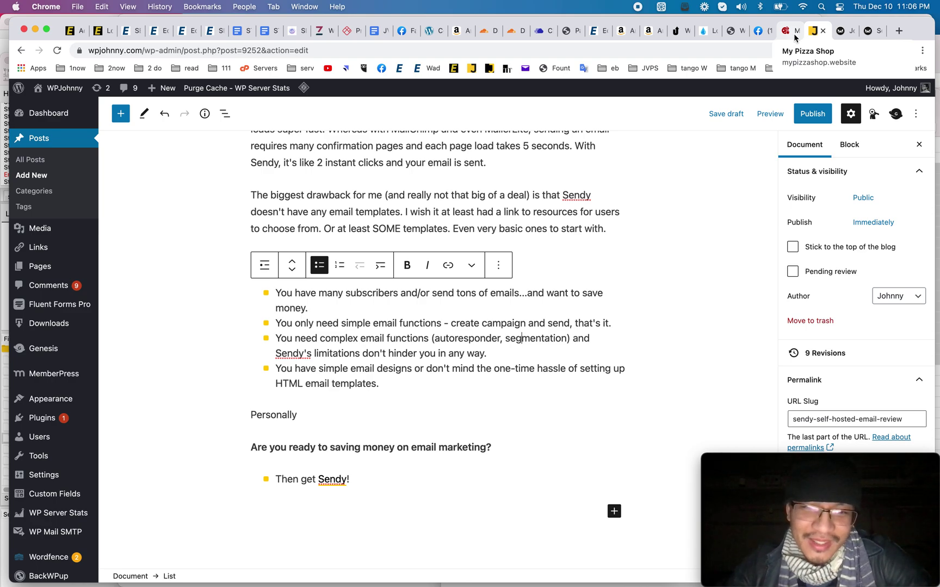
{"action": "left_click", "coordinate": [841, 32]}
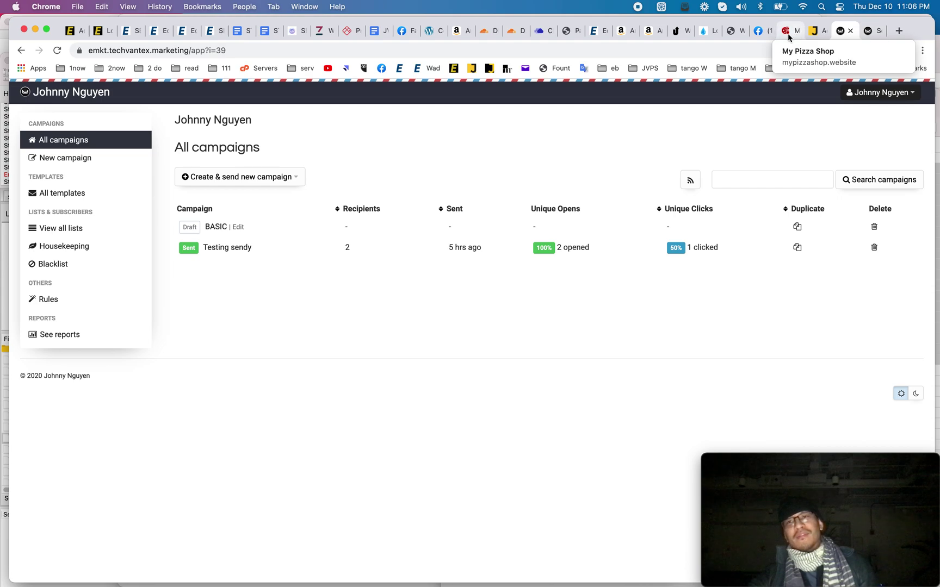
{"action": "left_click", "coordinate": [814, 32]}
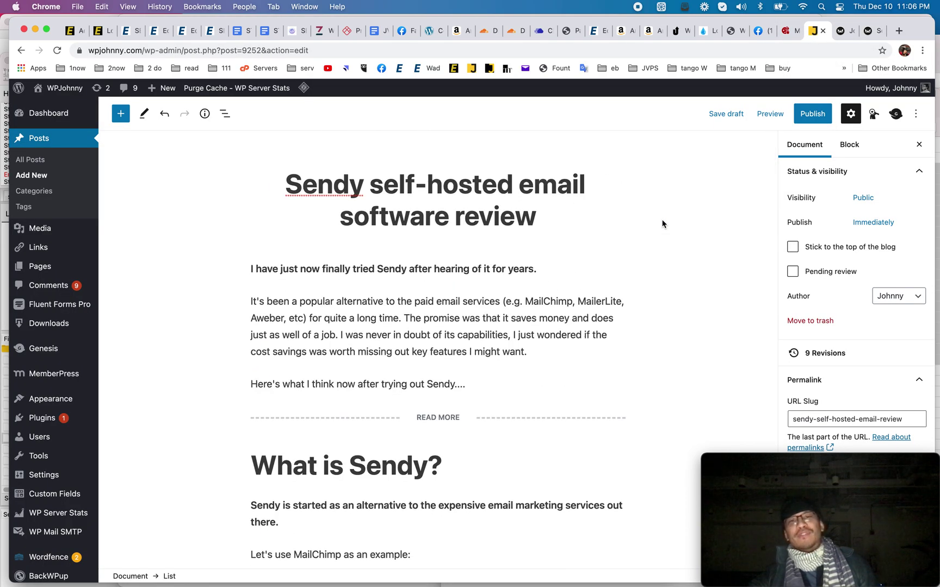
{"action": "left_click", "coordinate": [837, 33]}
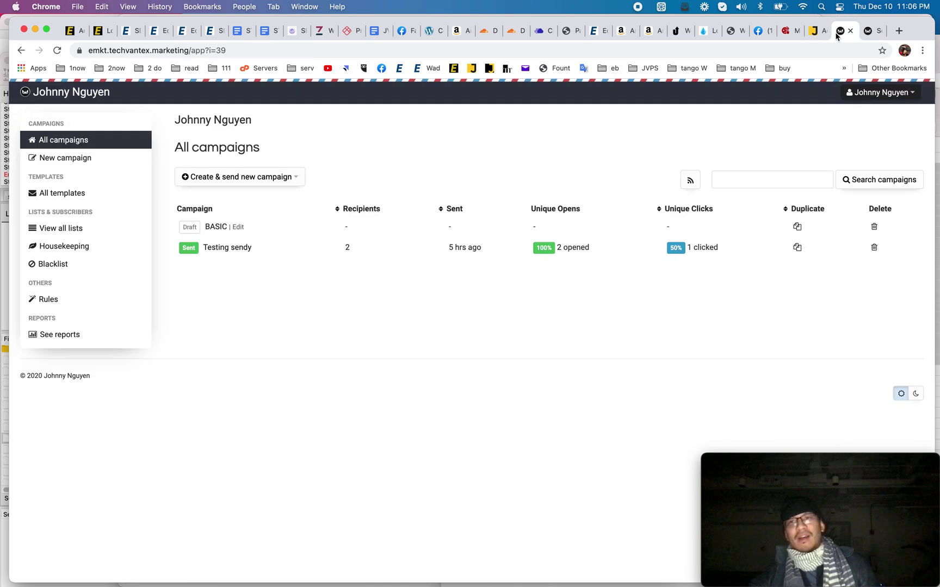